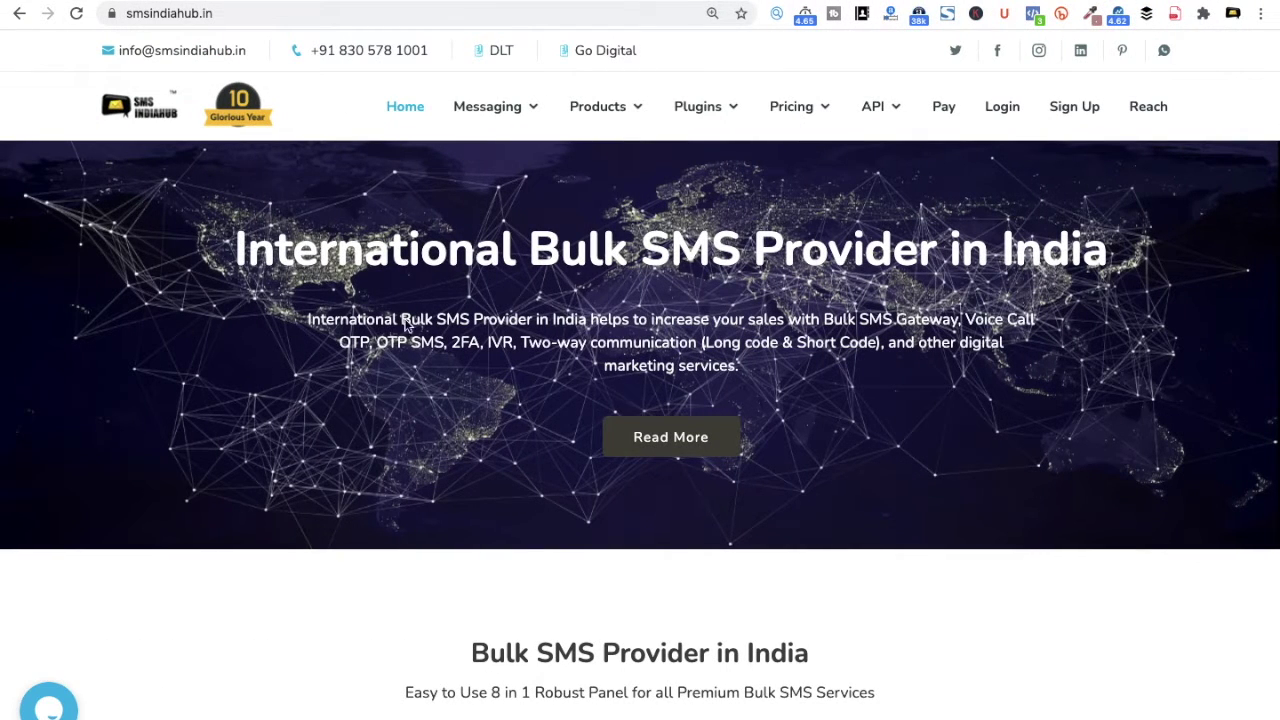
Open a new blank browser tab with Ctrl+T.
key(ctrl+t)
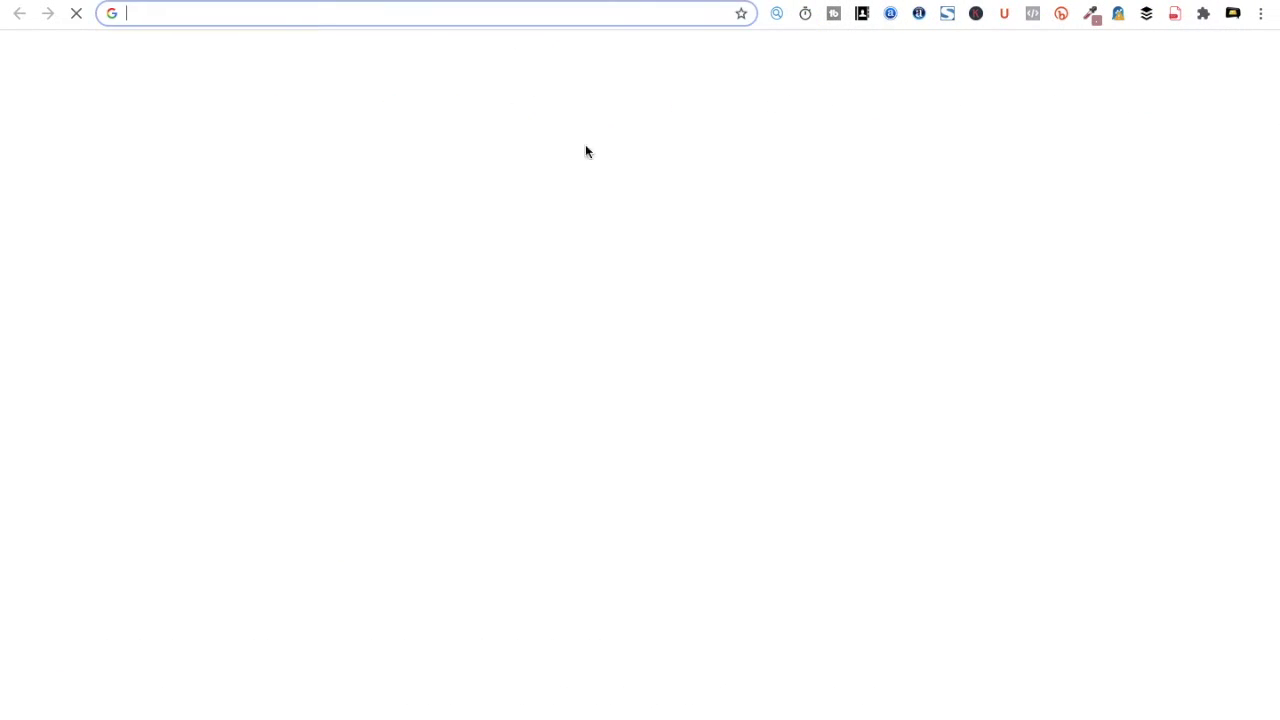
Search for google from the new tab's address bar.
click(492, 17)
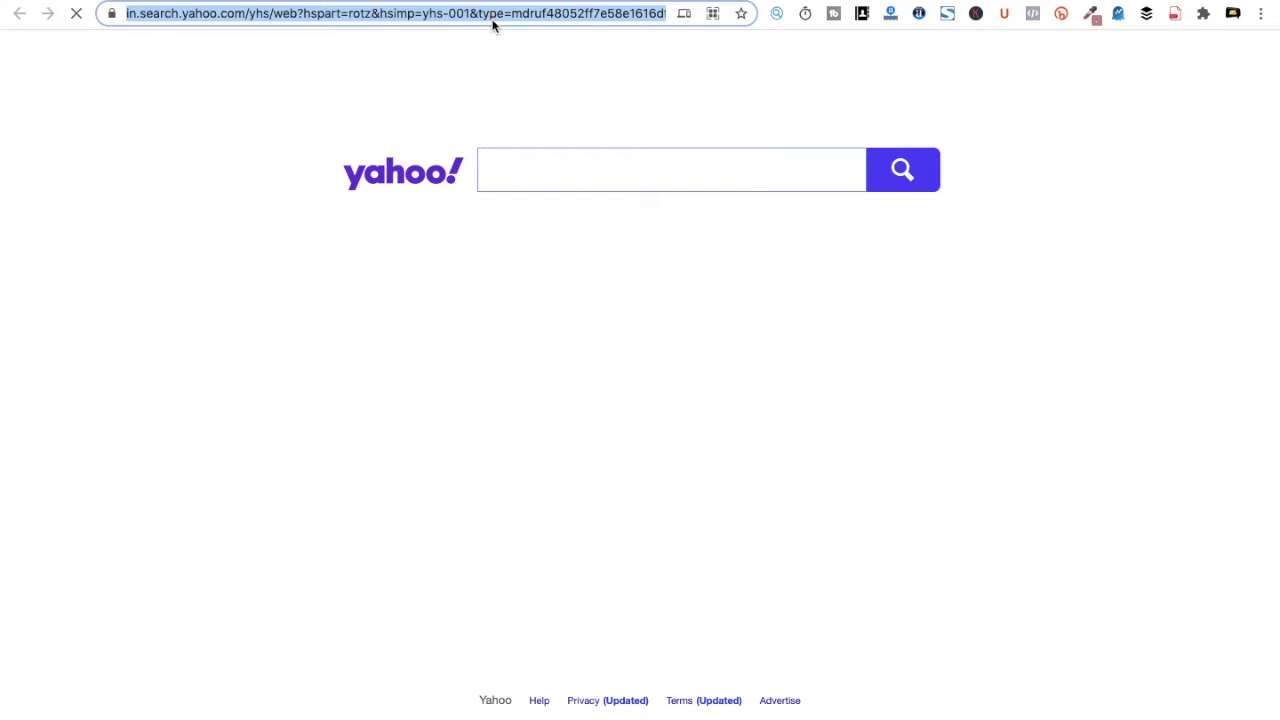
text(g)
key(Down)
key(Return)
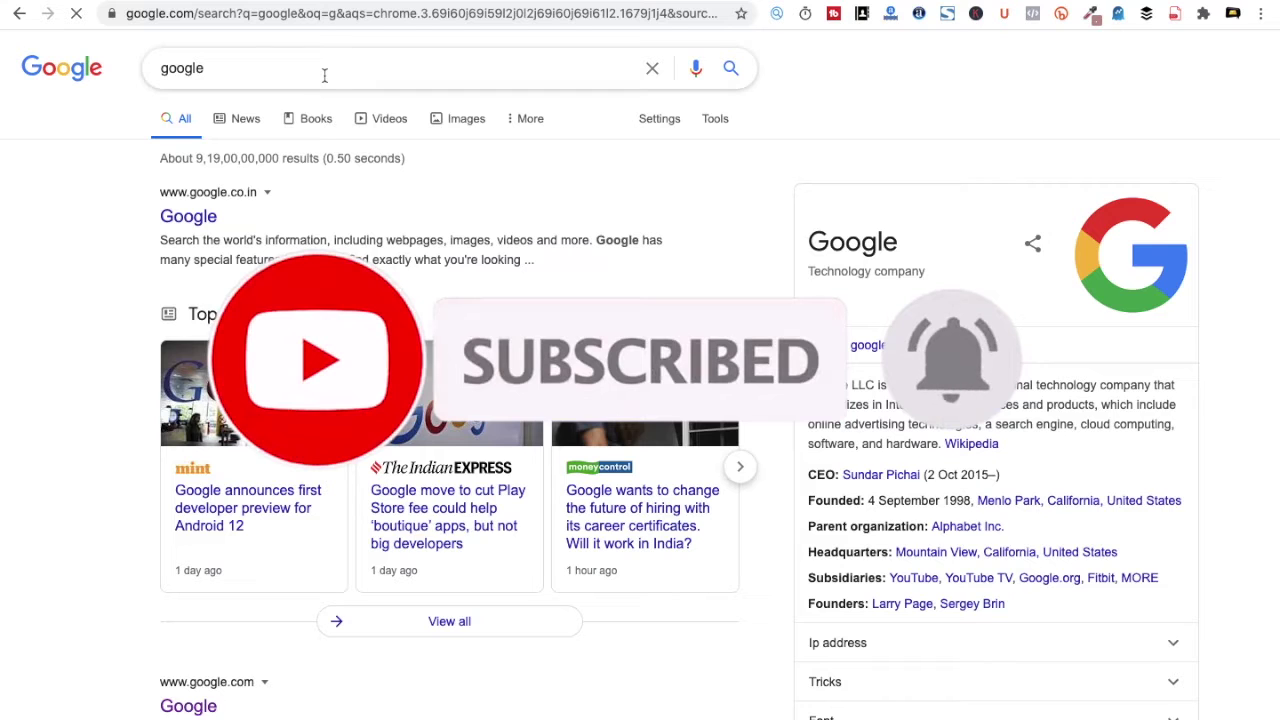
Replace the Google query with 'word to pdf' and run the search.
drag(324, 75, 277, 34)
key(BackSpace)
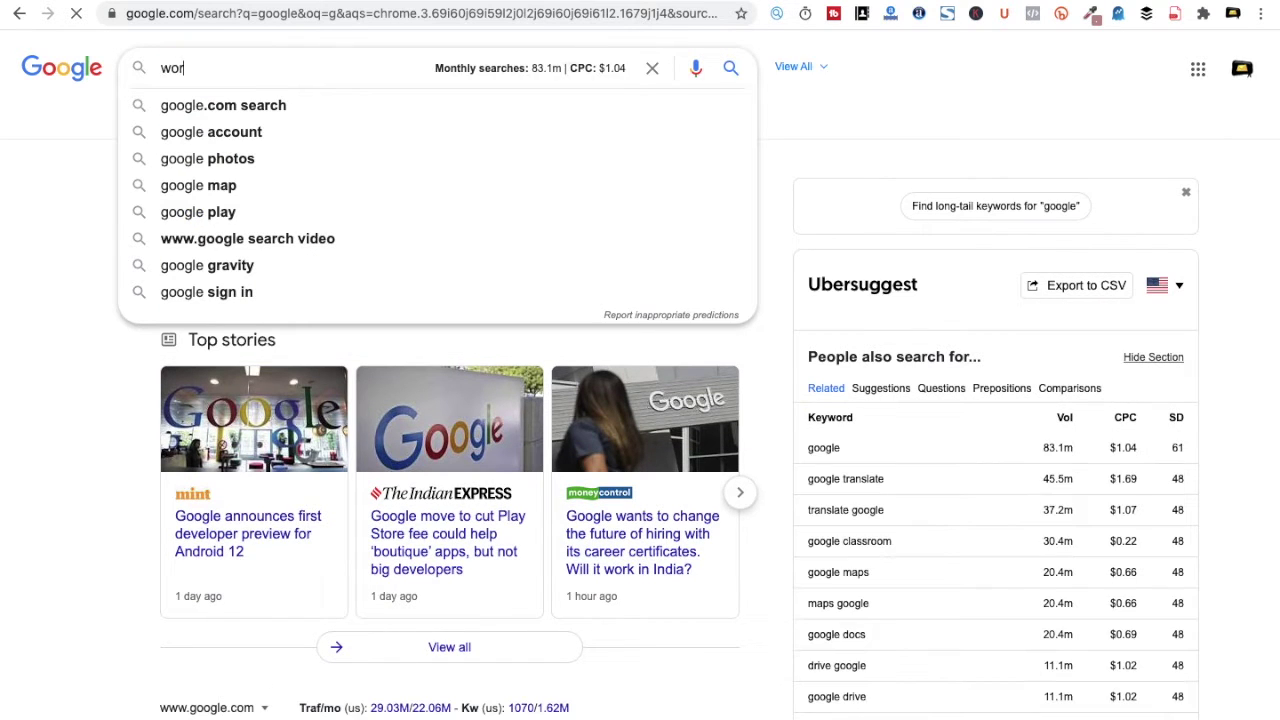
text(d to pdf)
key(Return)
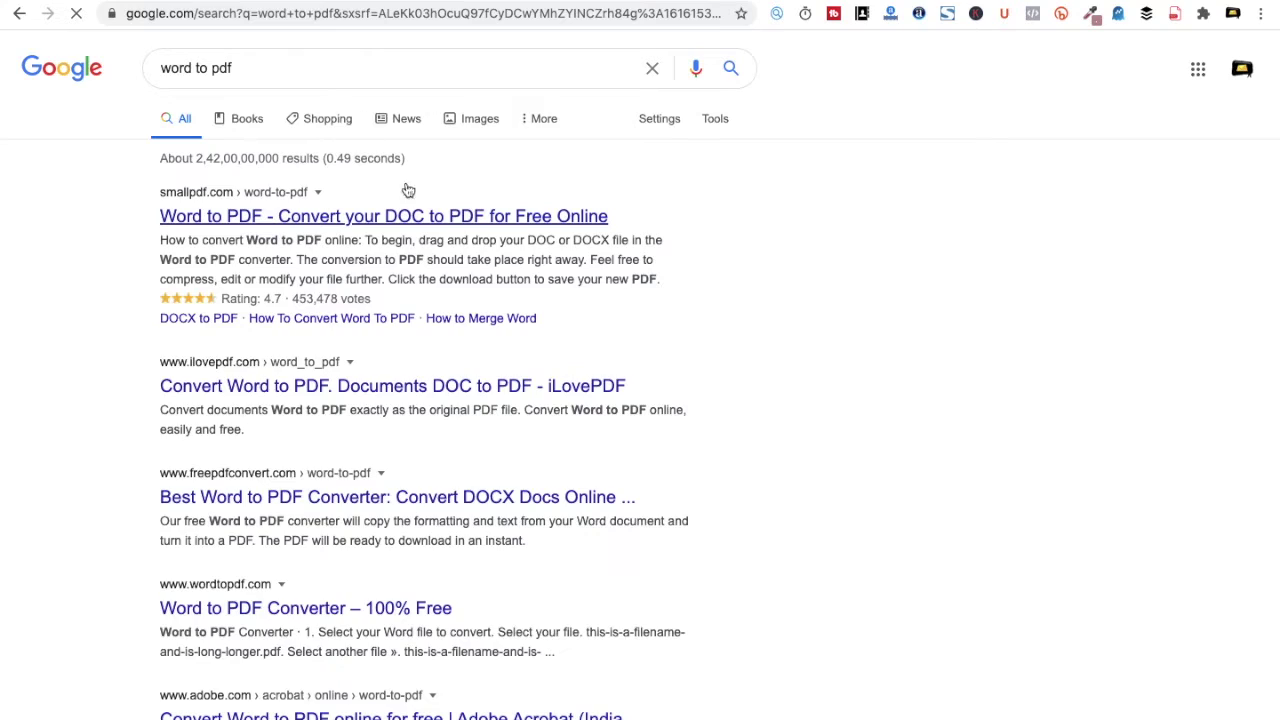
scroll(431, 449, down, 3)
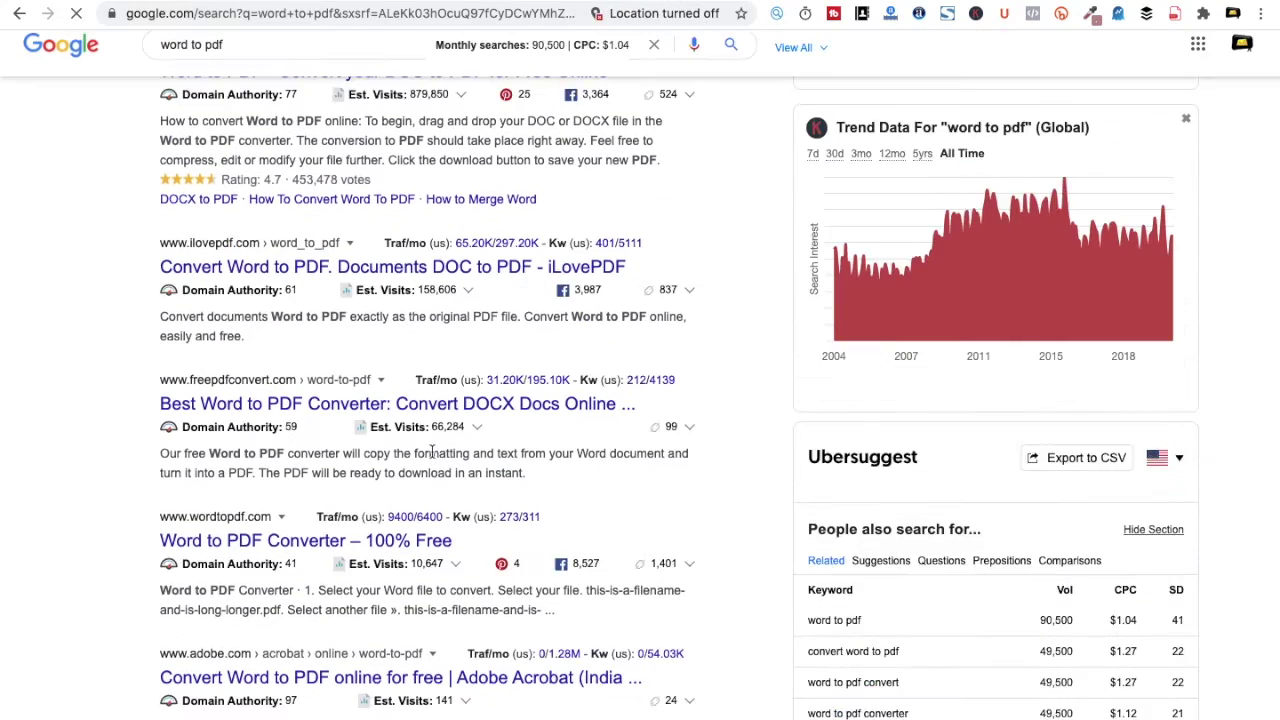
scroll(431, 449, down, 3)
scroll(431, 449, down, 2)
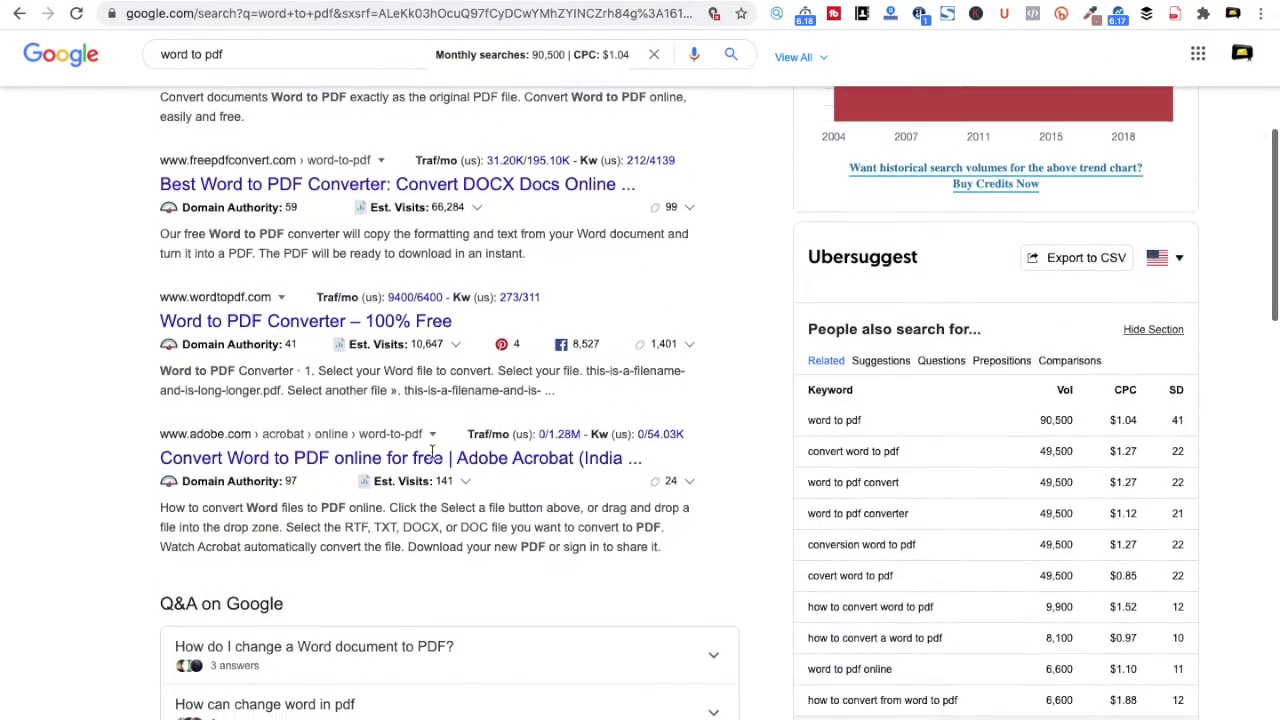
scroll(431, 449, down, 1)
scroll(431, 452, down, 2)
scroll(432, 455, down, 2)
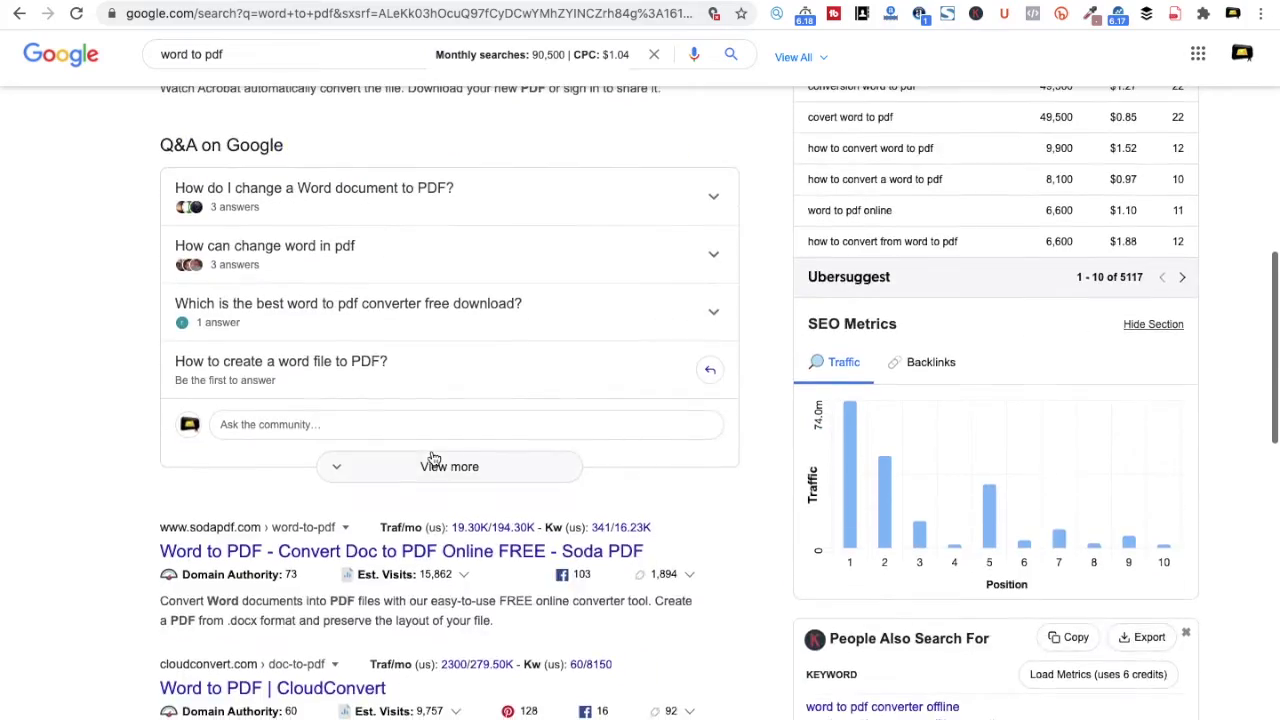
scroll(405, 390, up, 10)
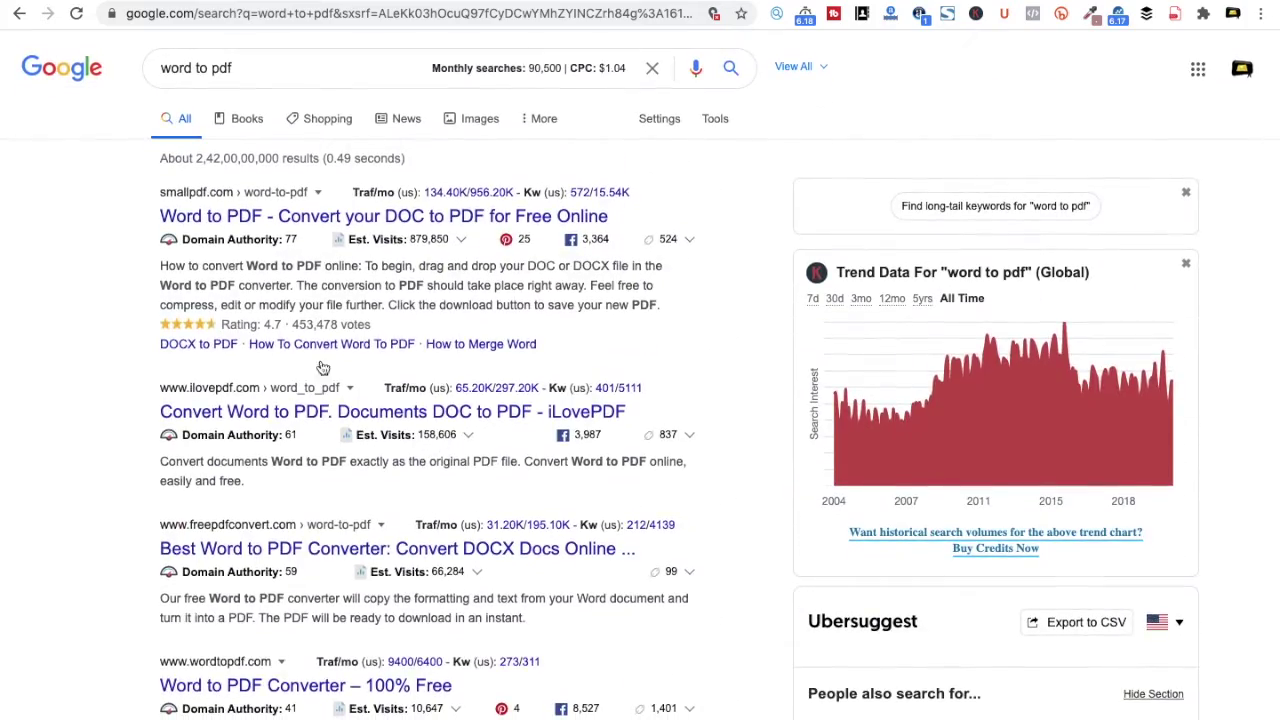
scroll(250, 458, down, 3)
scroll(251, 460, down, 2)
scroll(252, 465, down, 2)
scroll(252, 465, up, 10)
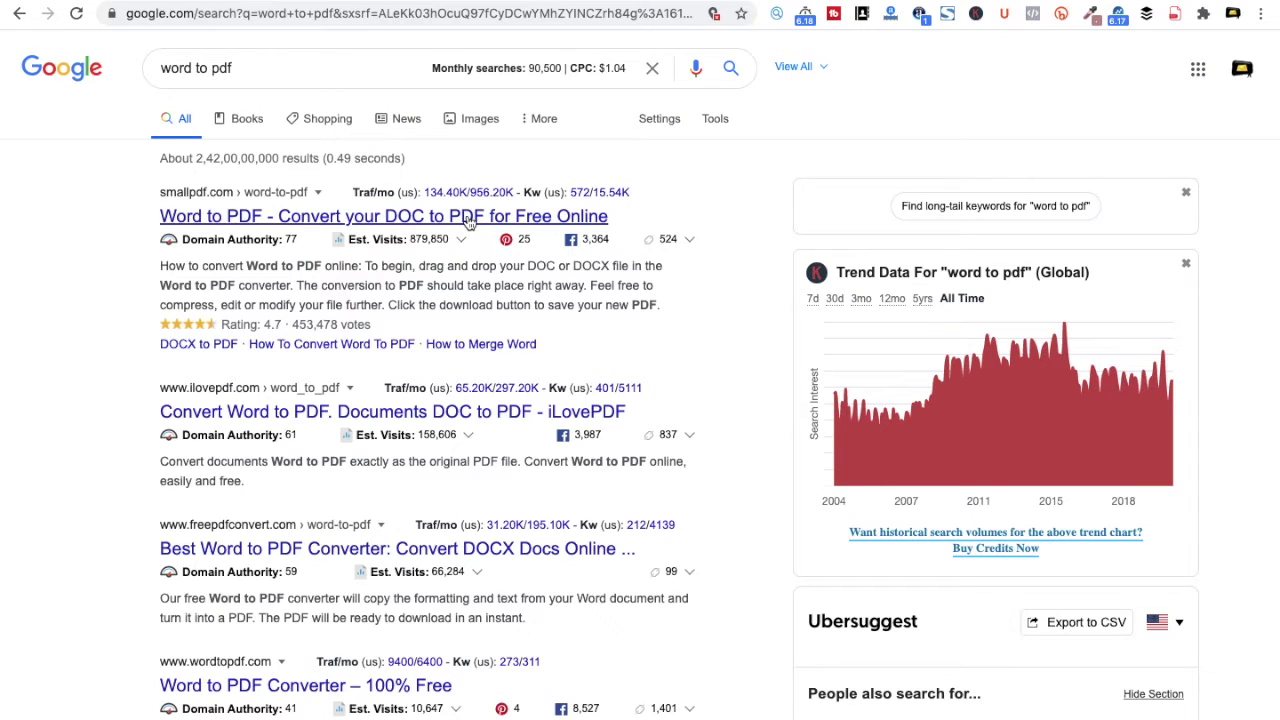
click(590, 216)
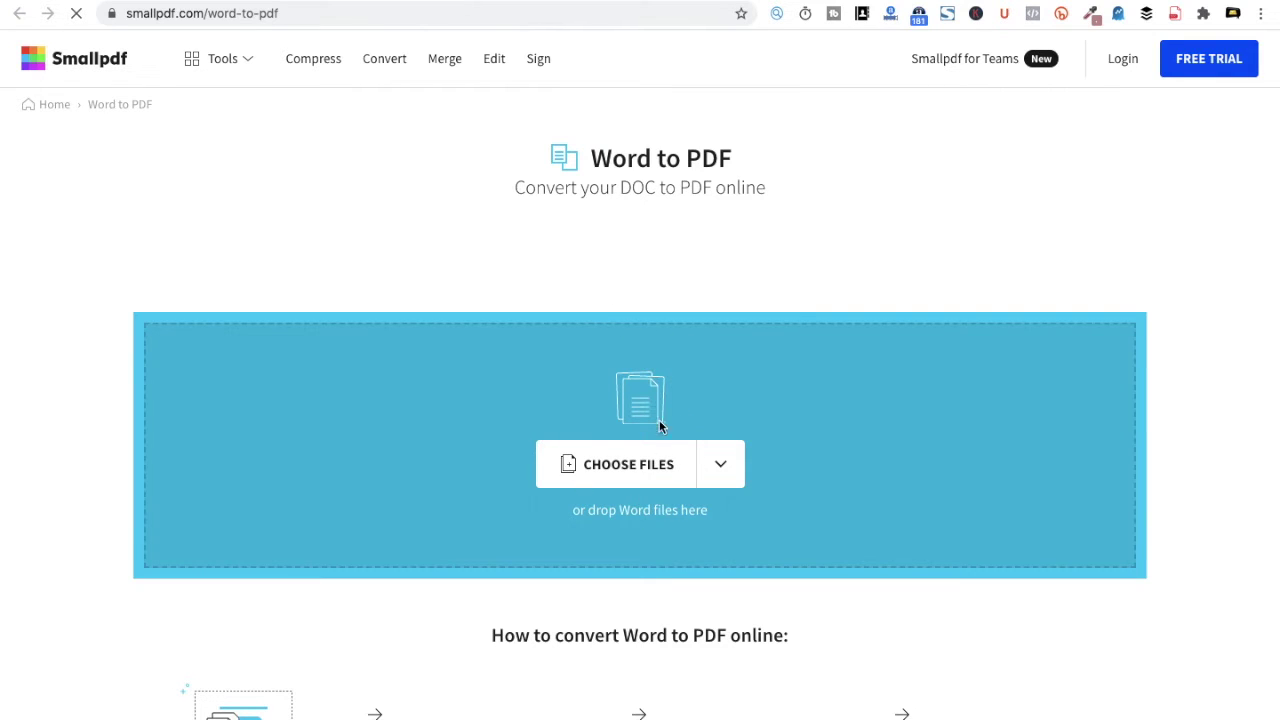
Choose From device as the file source and browse the Sony_16GR drive.
click(720, 465)
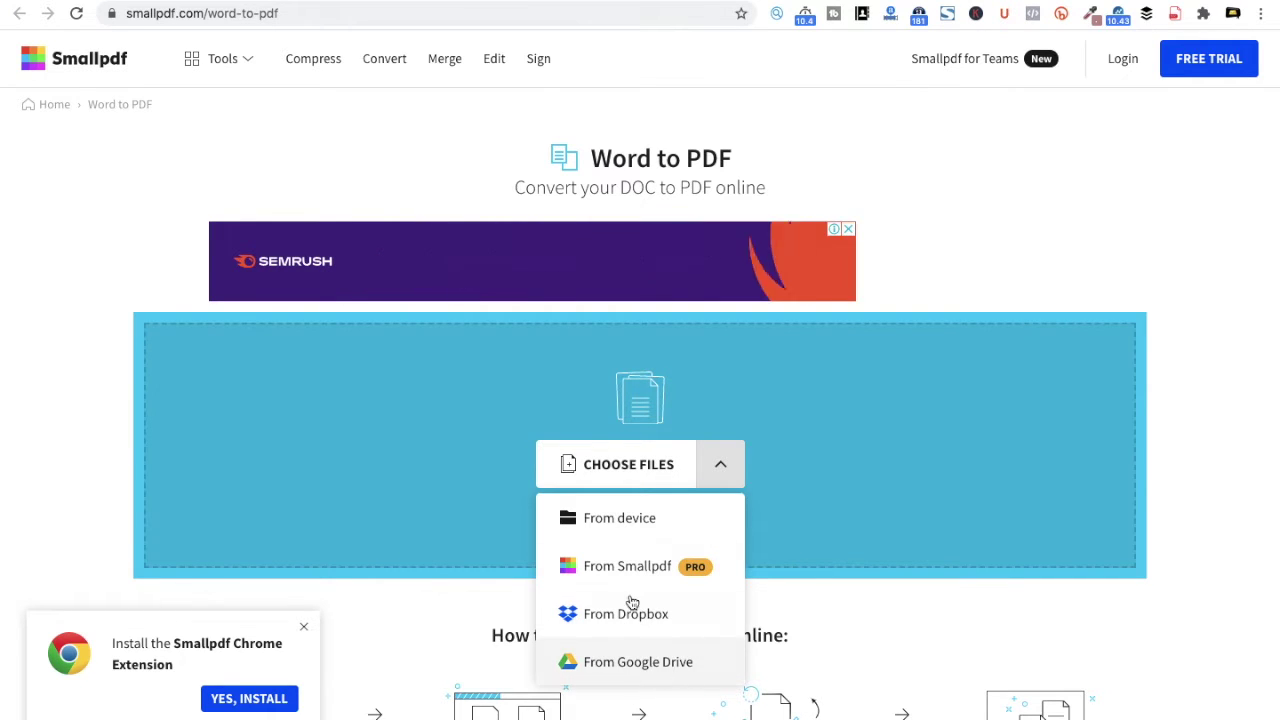
click(614, 519)
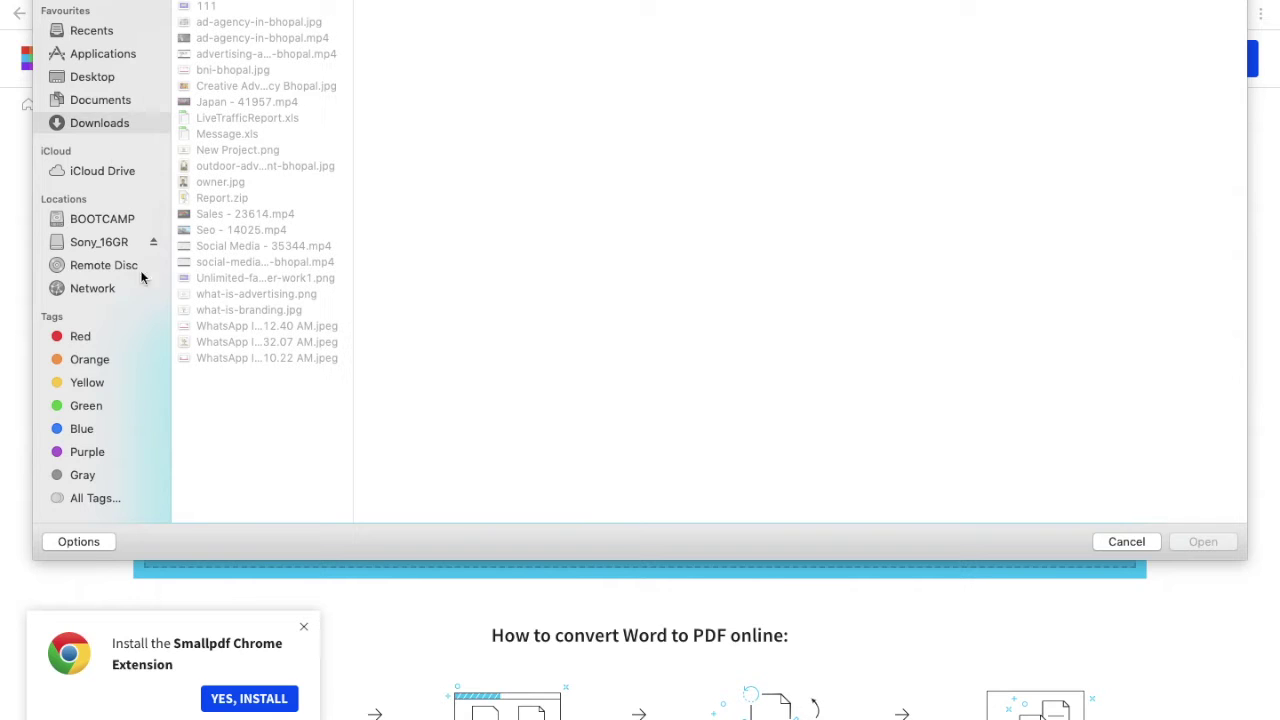
click(111, 243)
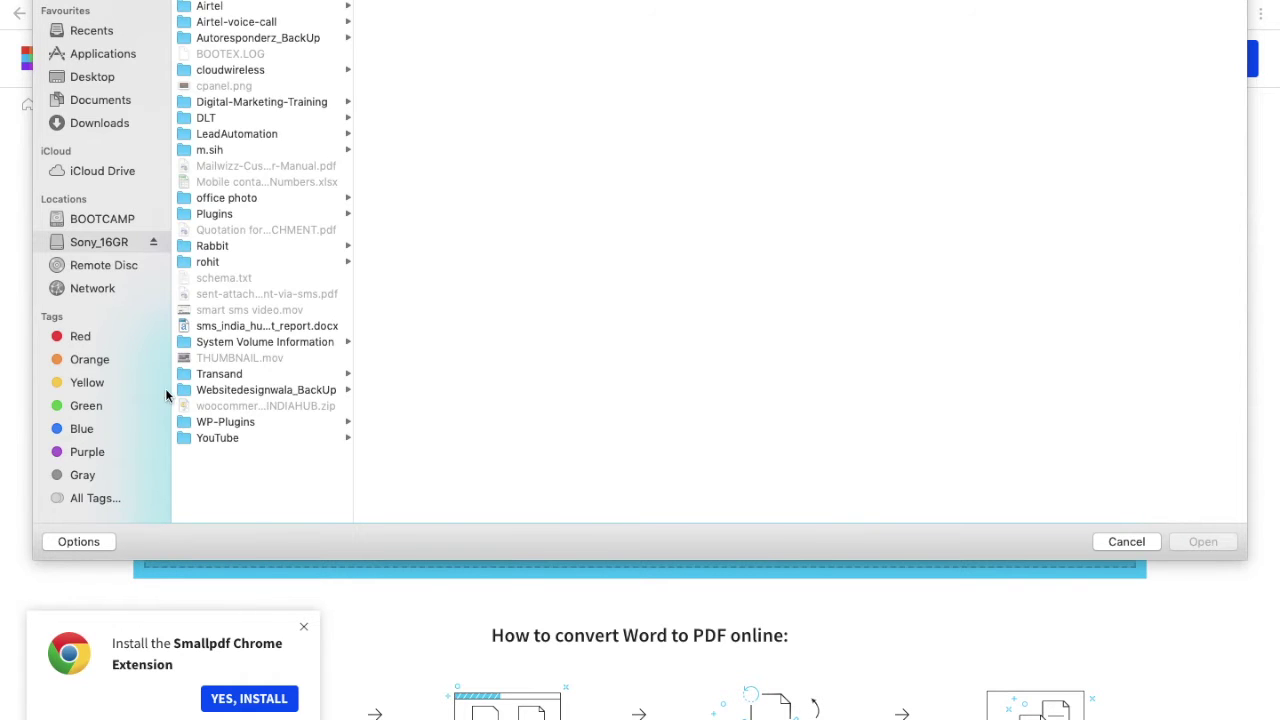
Upload smsindiahub-company-profile.docx from Transand's Brochure-Profile folder and dismiss the extension offer.
click(250, 373)
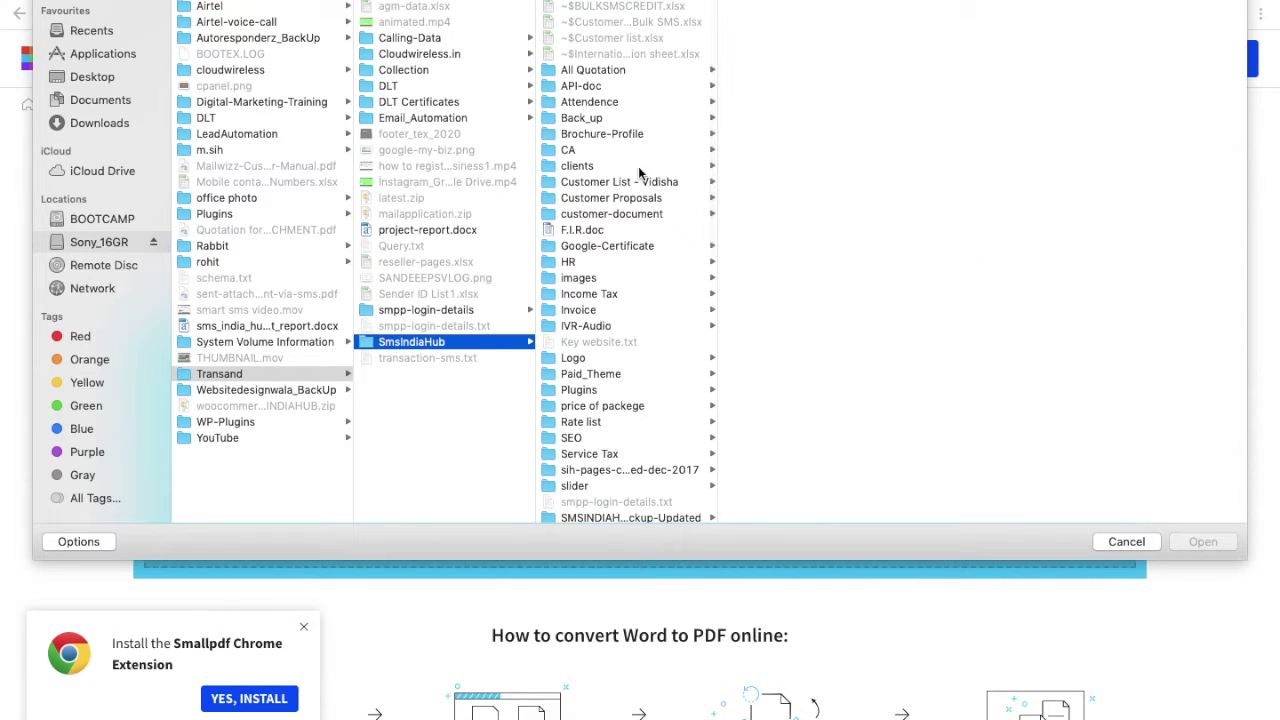
click(599, 139)
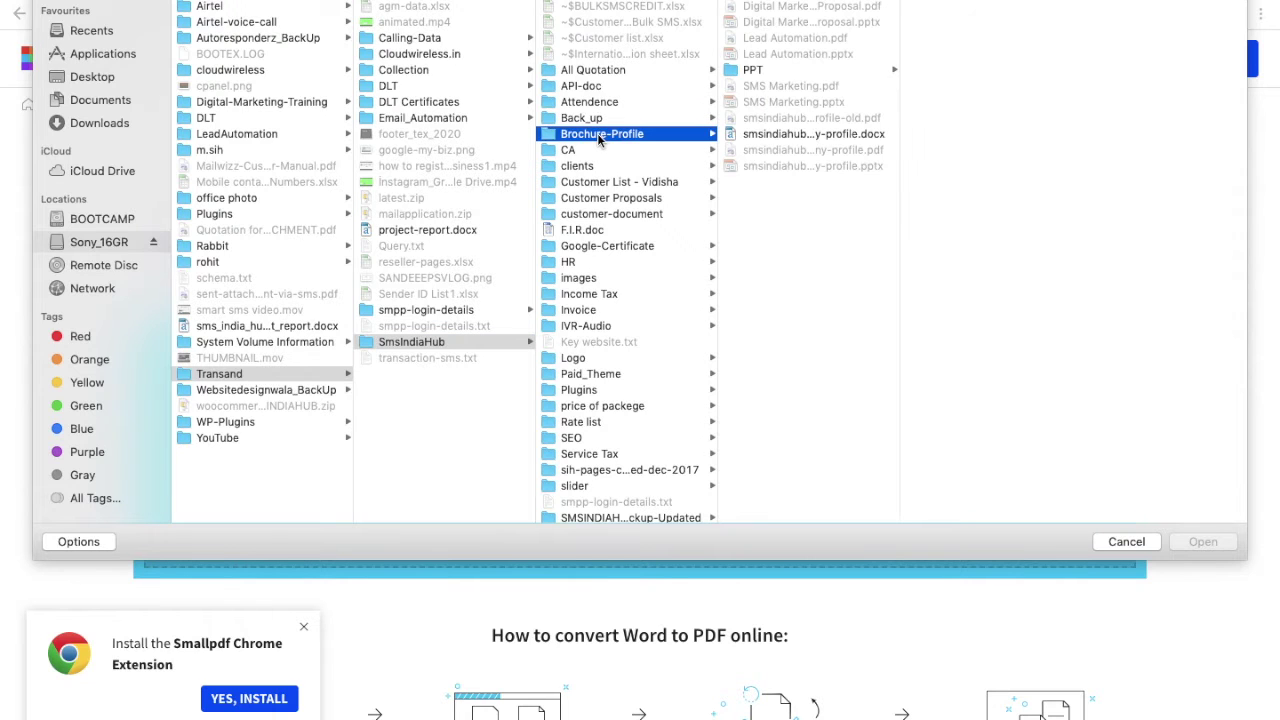
click(838, 138)
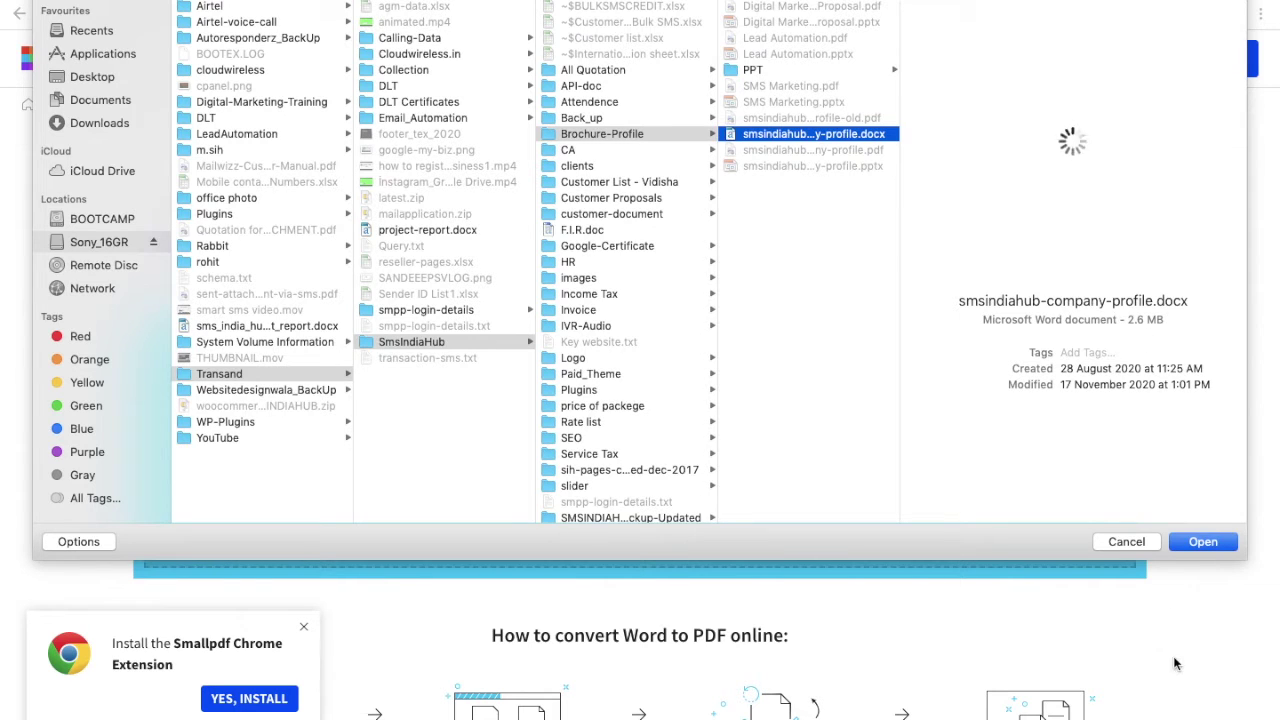
click(1203, 541)
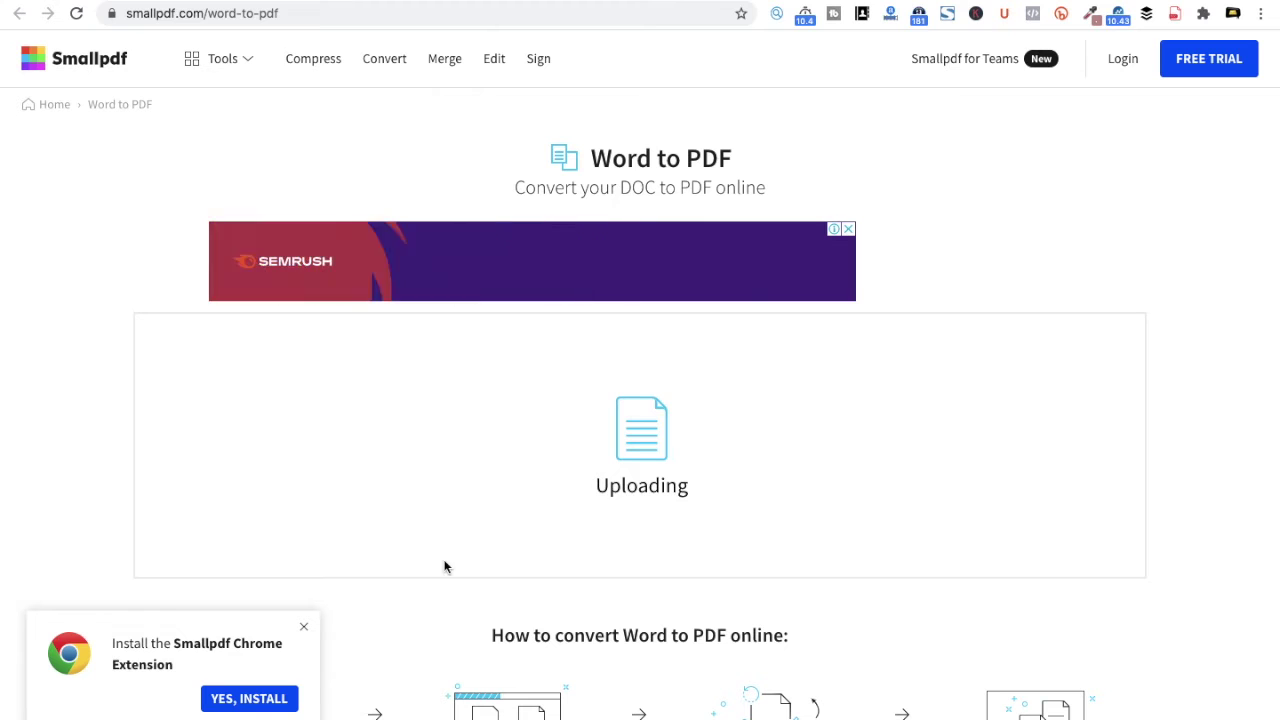
click(304, 627)
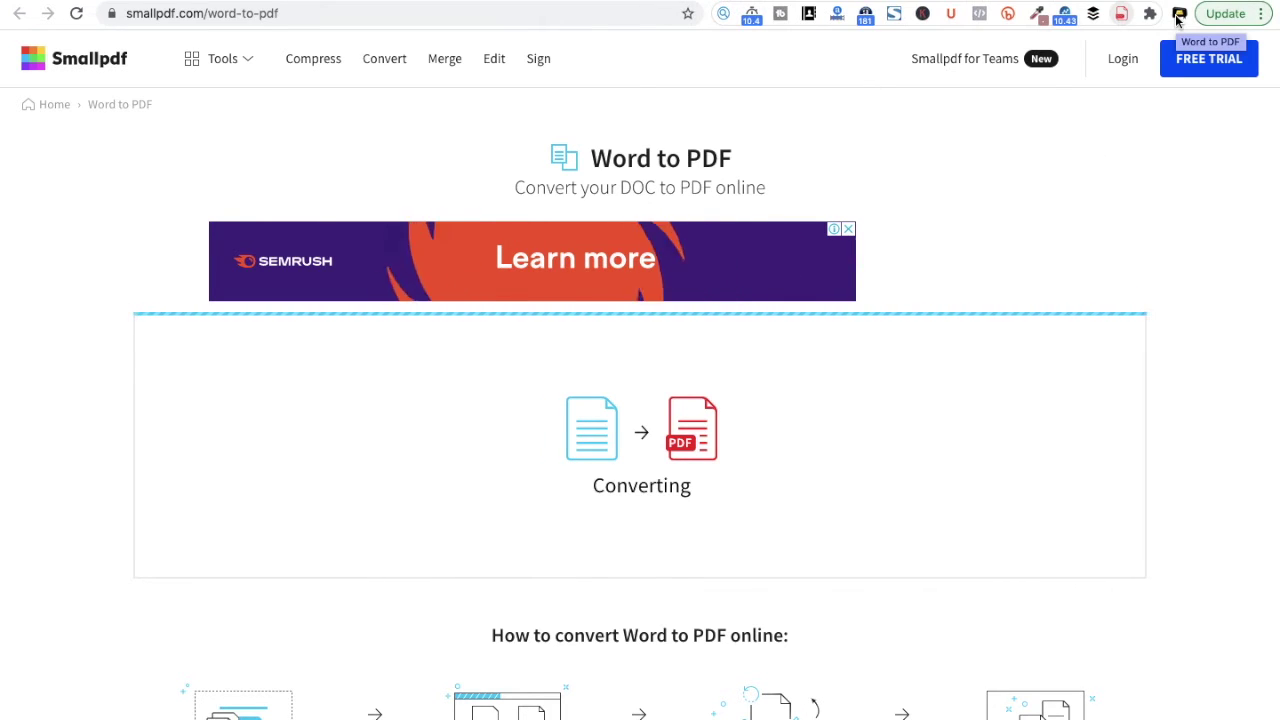
Open the Word to PDF extension's converter from the toolbar.
click(1121, 14)
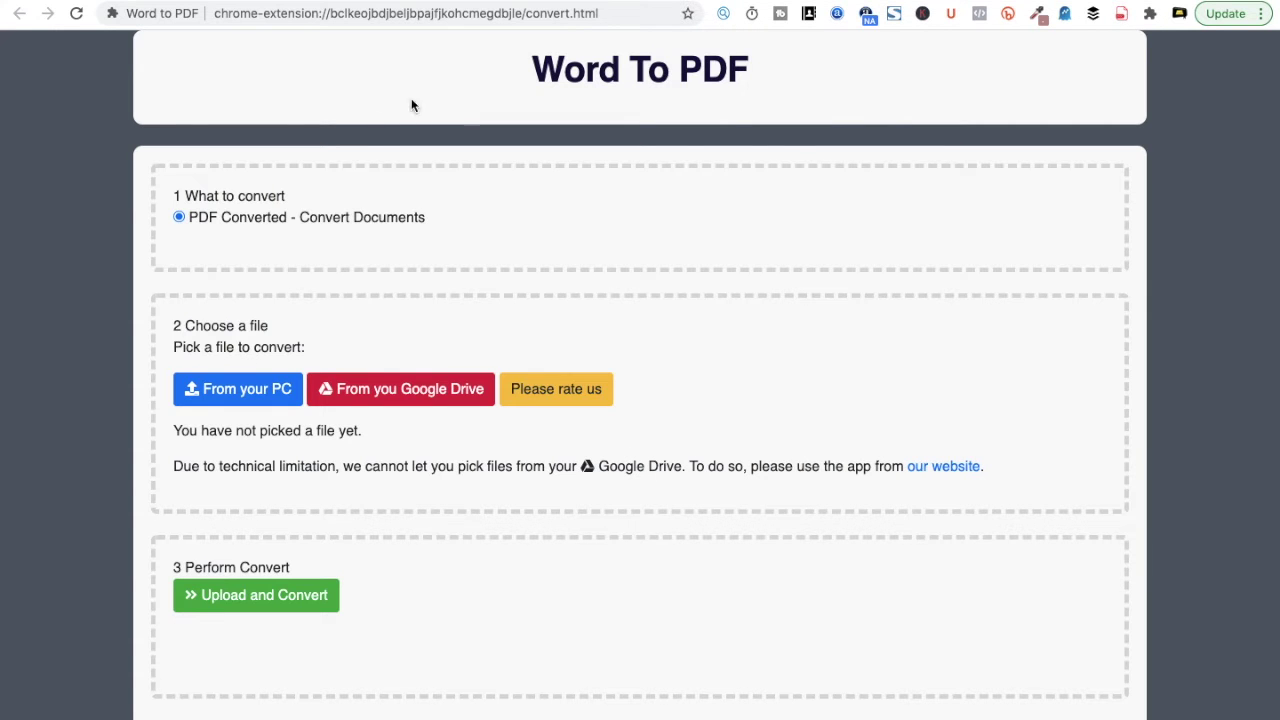
click(232, 390)
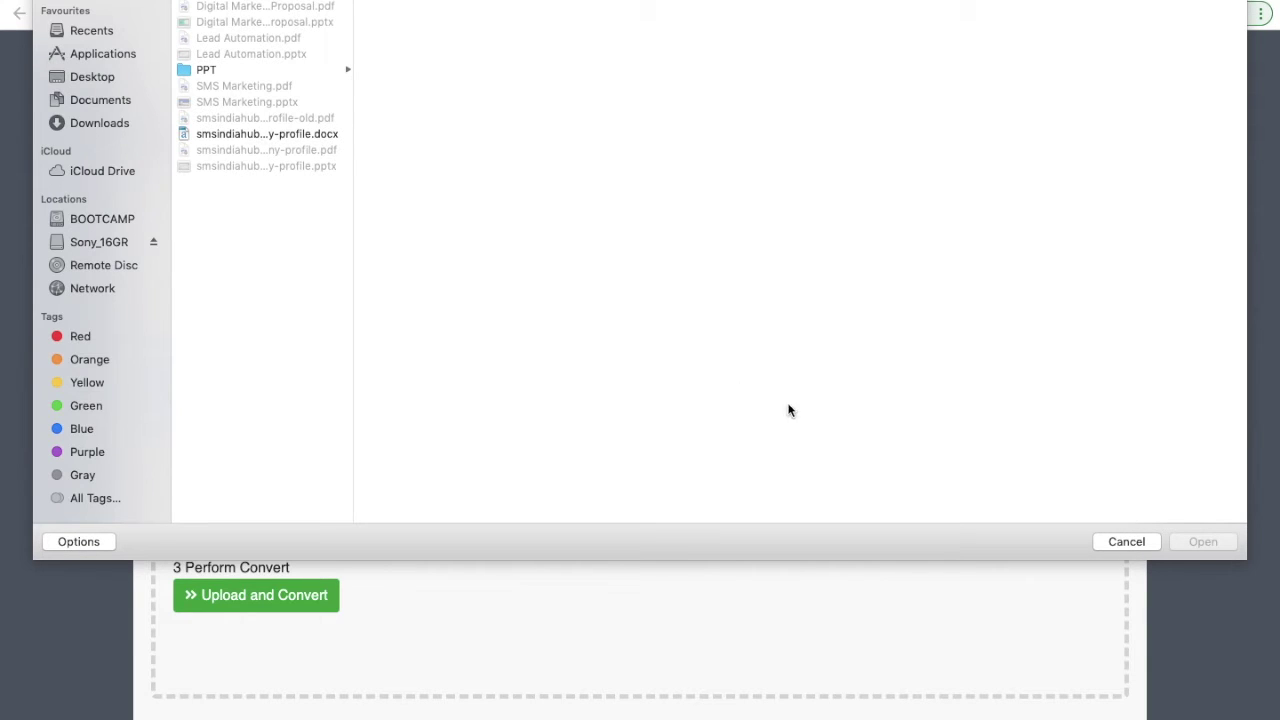
click(1136, 538)
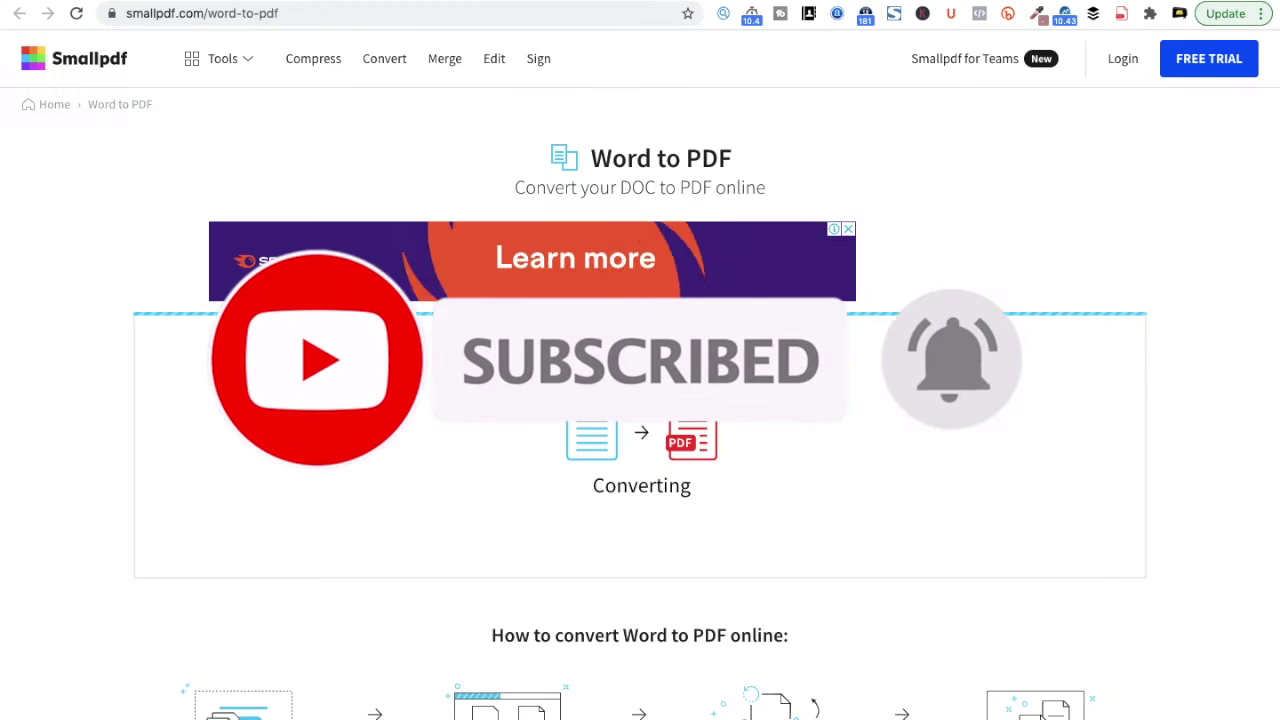
scroll(577, 307, down, 5)
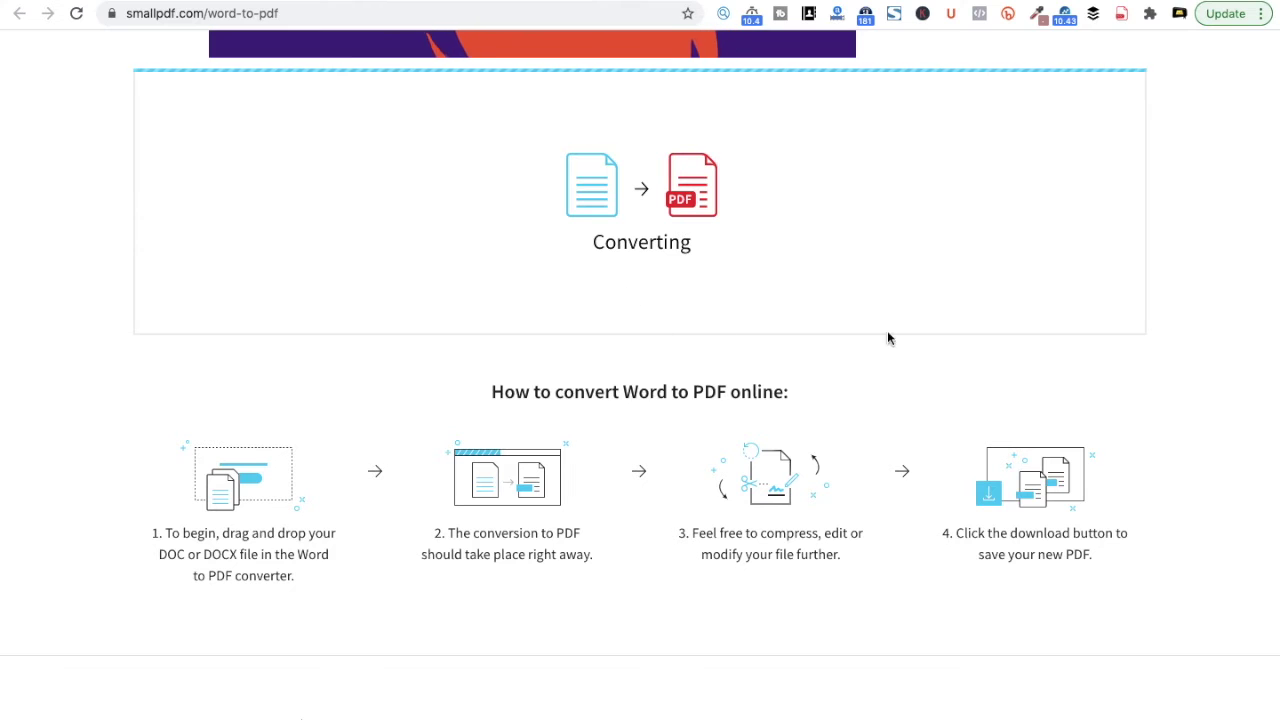
Reopen the Word to PDF extension, then start a new tab at its address bar.
click(866, 14)
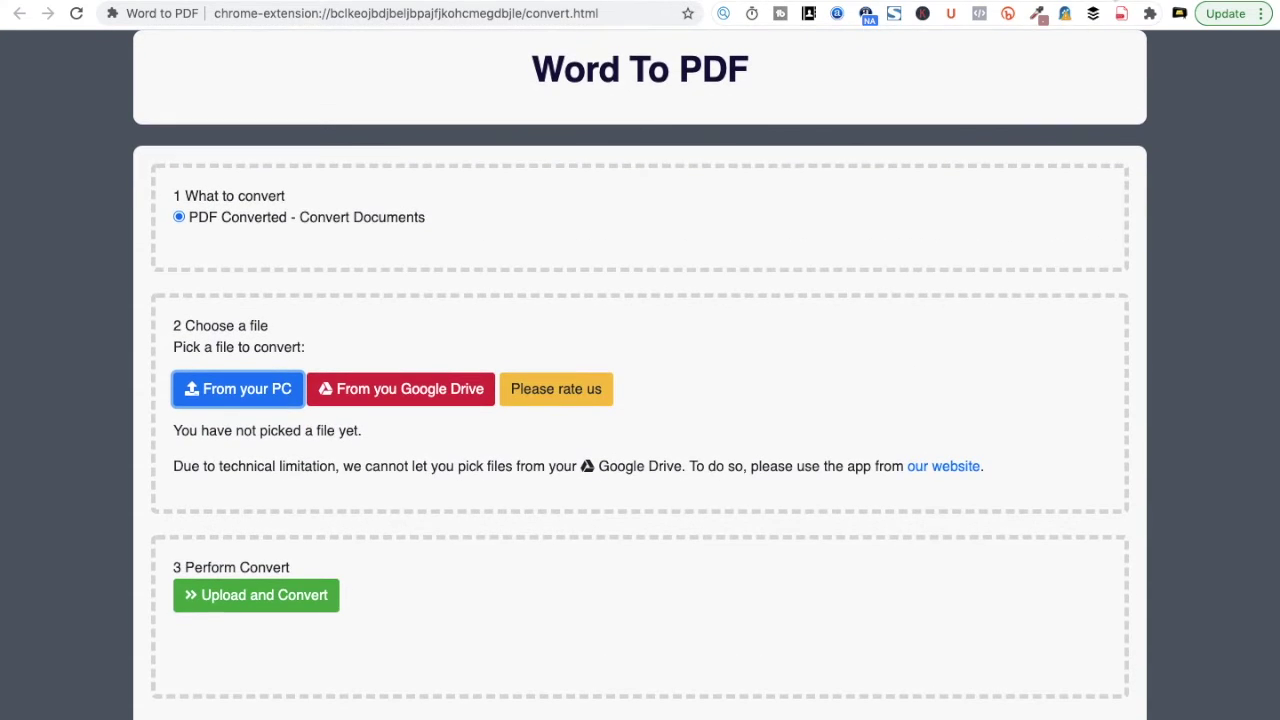
click(1065, 13)
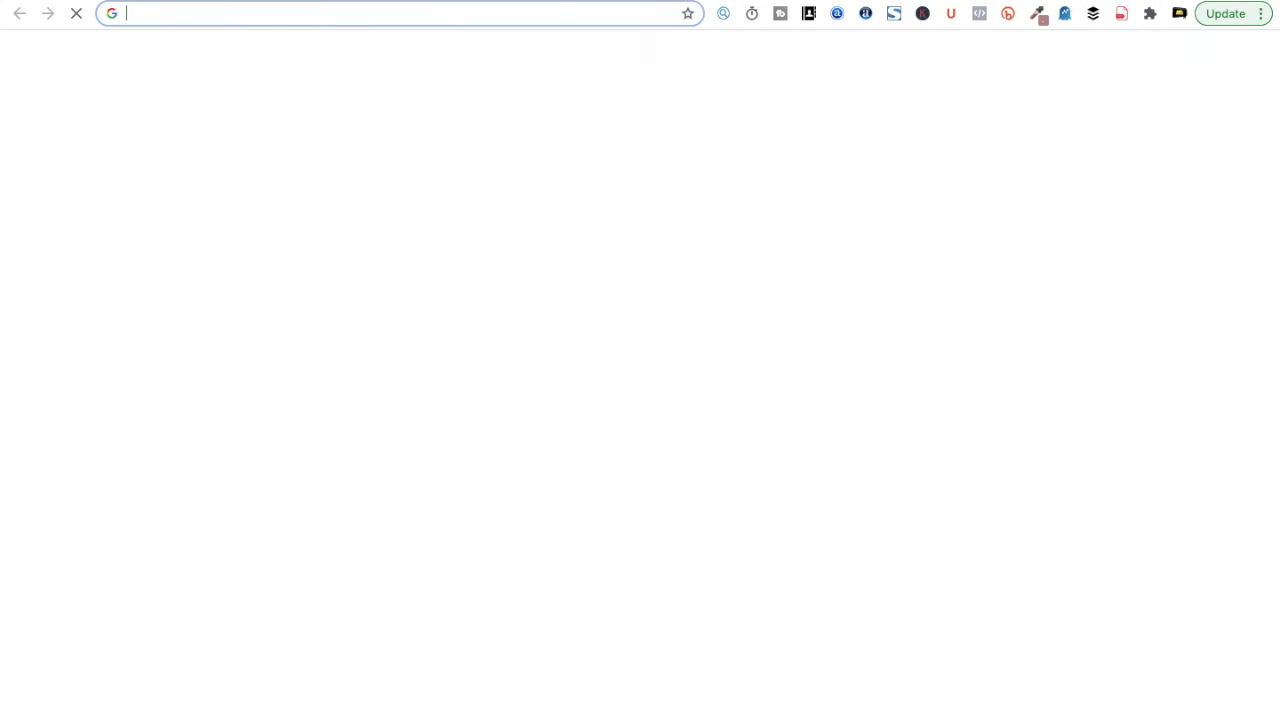
click(490, 12)
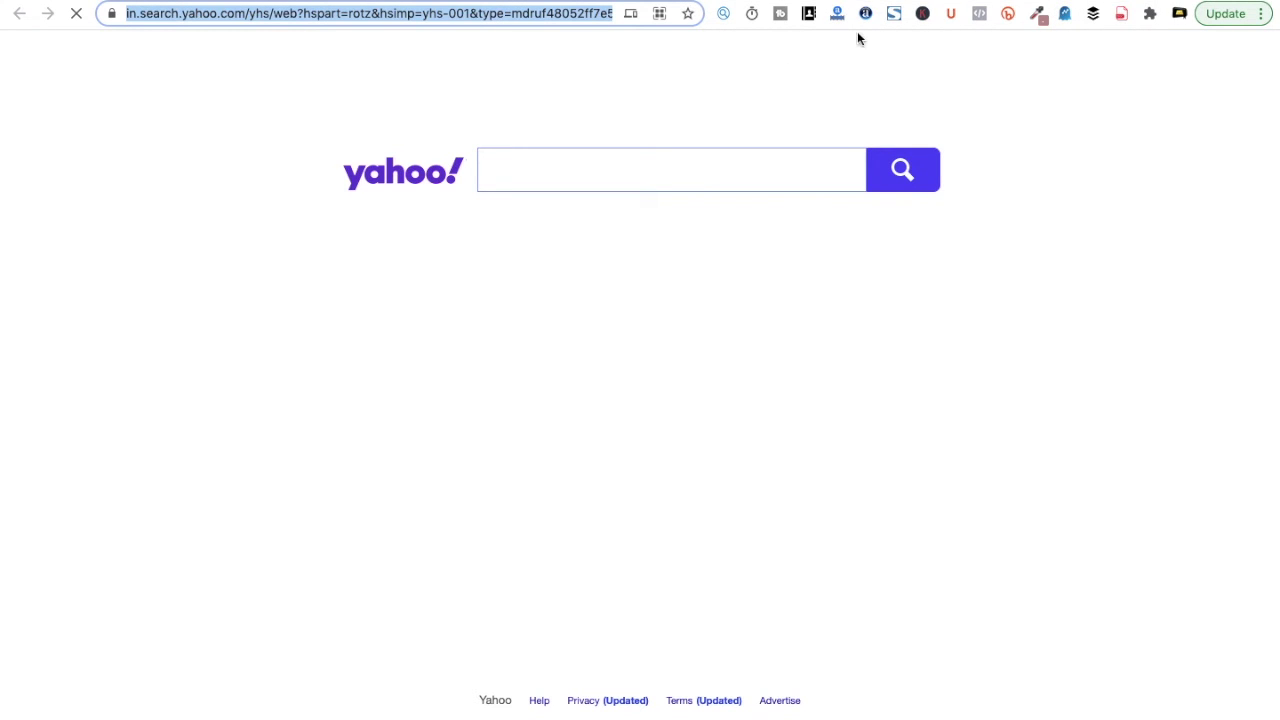
Go from Chrome's More Tools > Extensions page to the Chrome Web Store.
text(g)
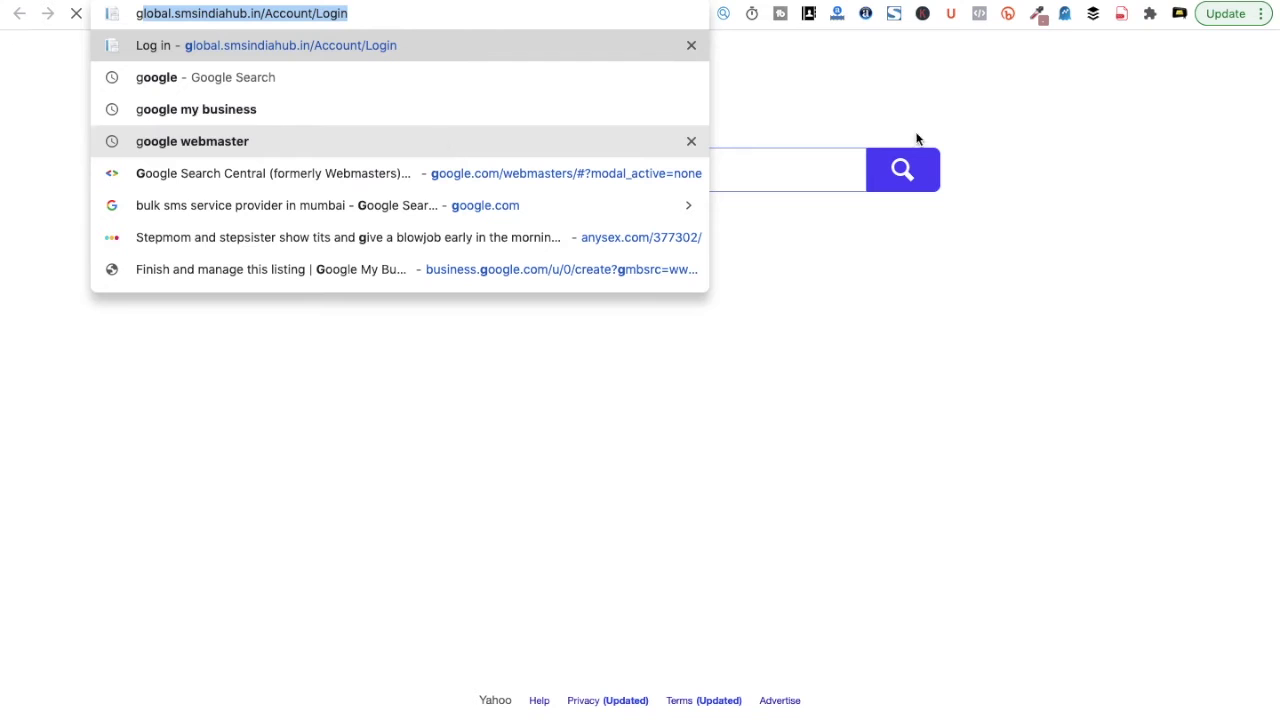
click(1261, 14)
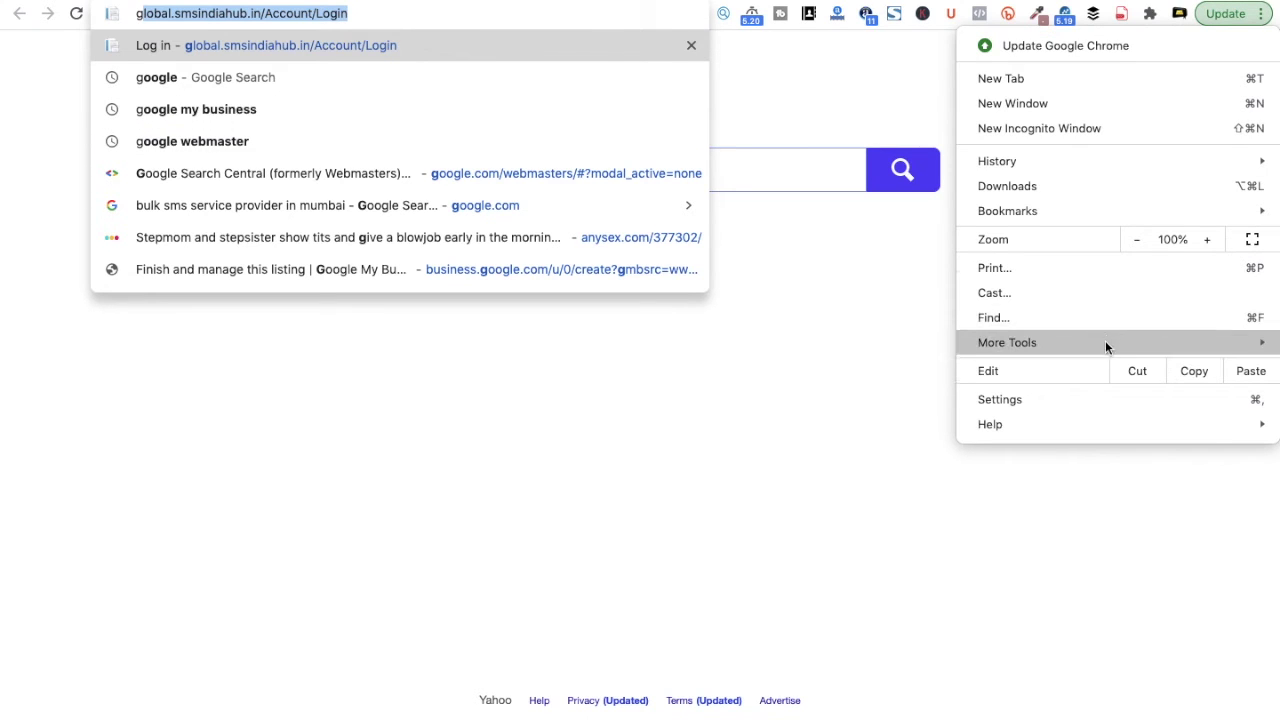
mouse_move(1104, 347)
click(688, 425)
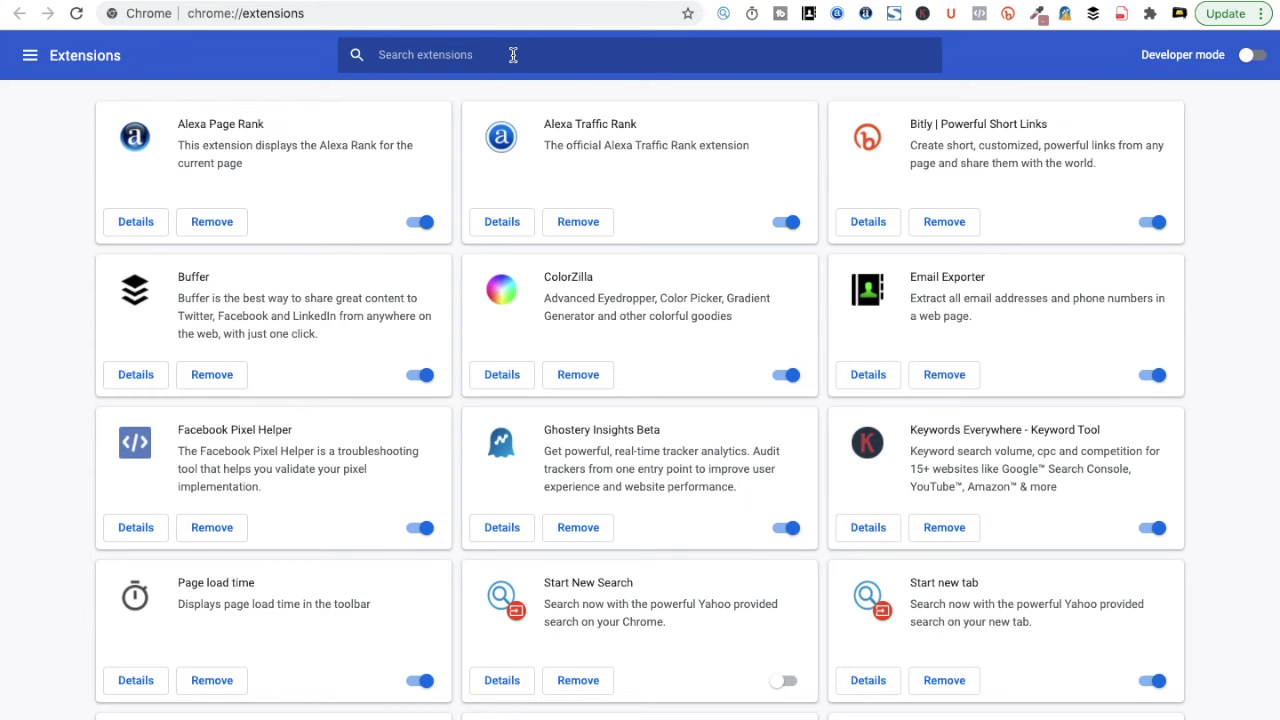
click(30, 57)
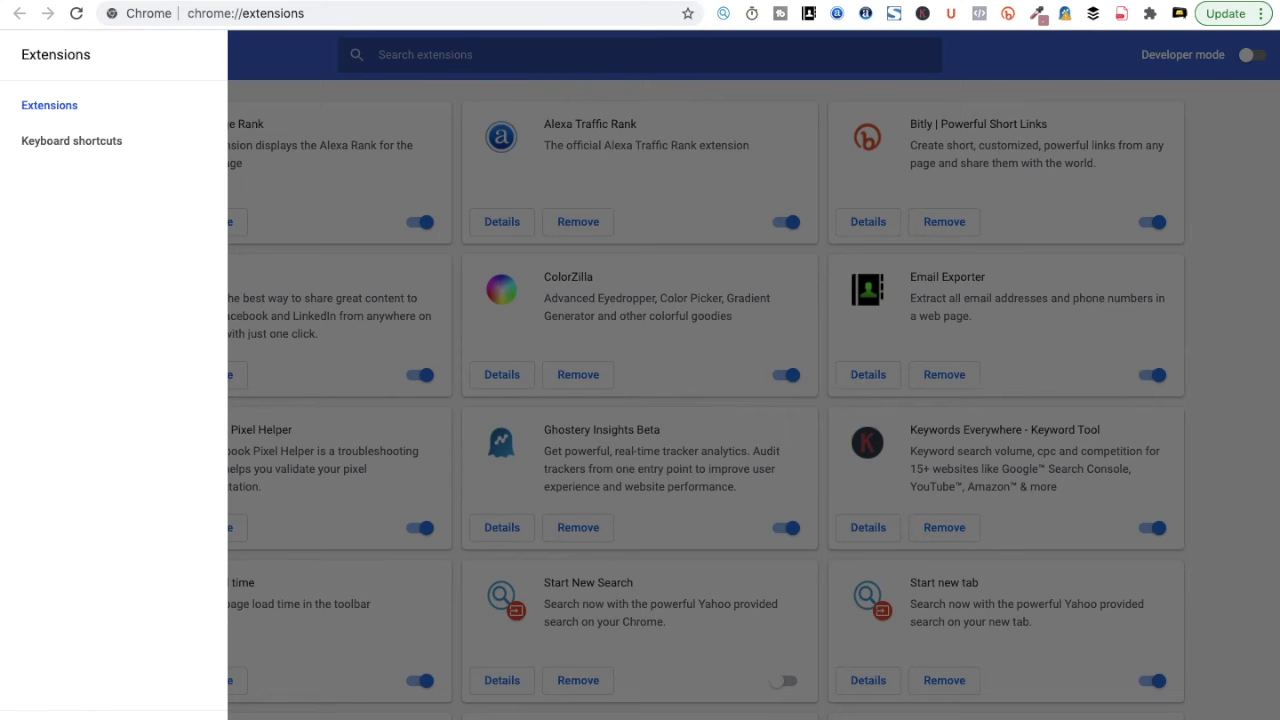
click(187, 528)
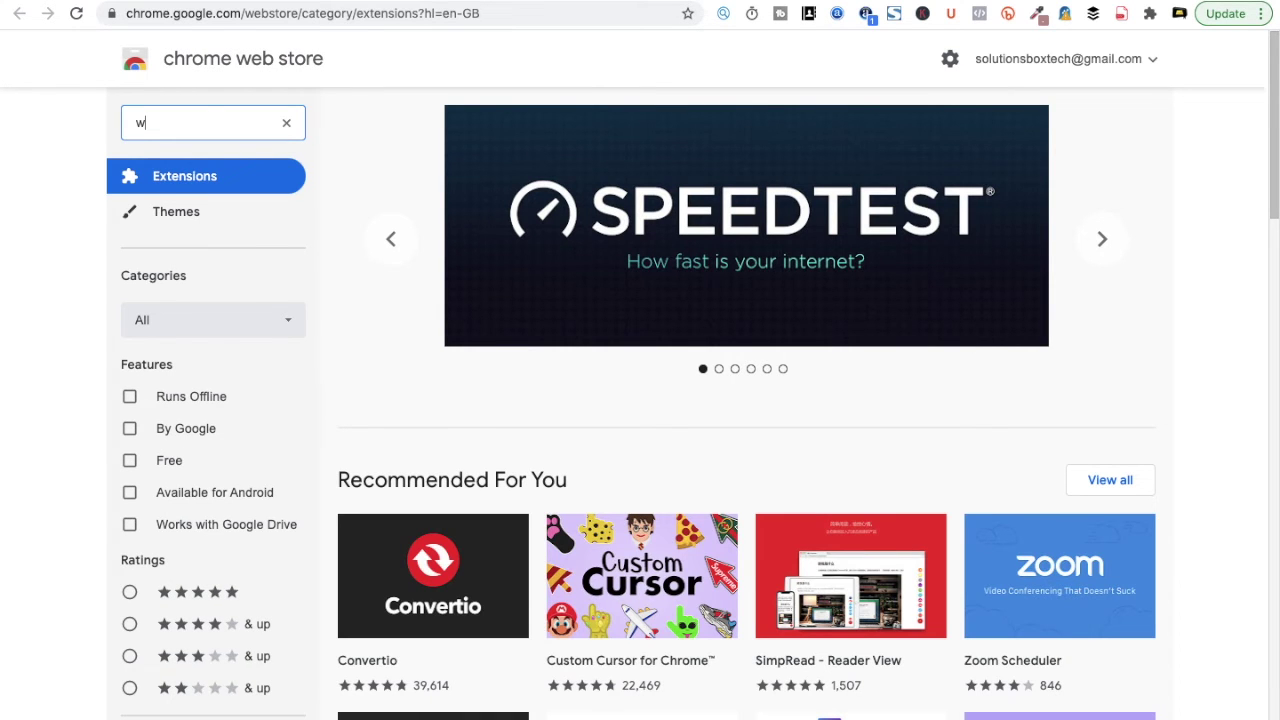
Search the Web Store for 'word to pdf' and browse the results.
text(ord to pdf)
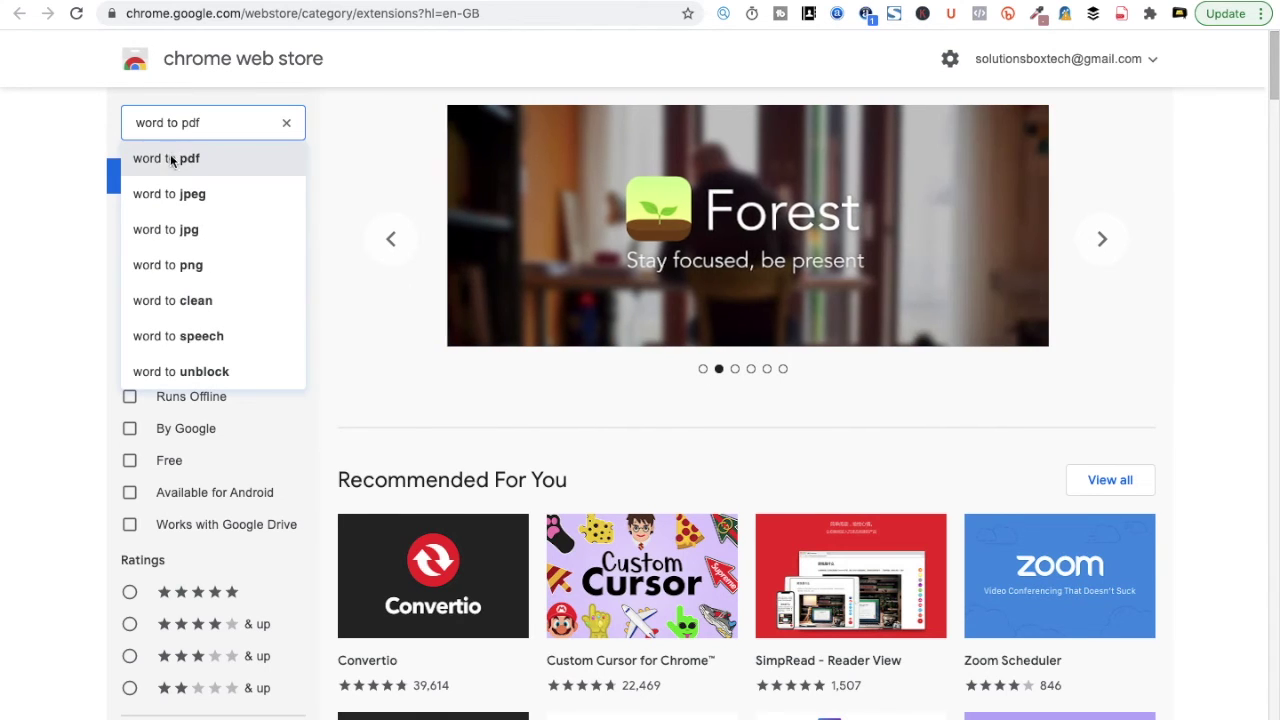
click(167, 158)
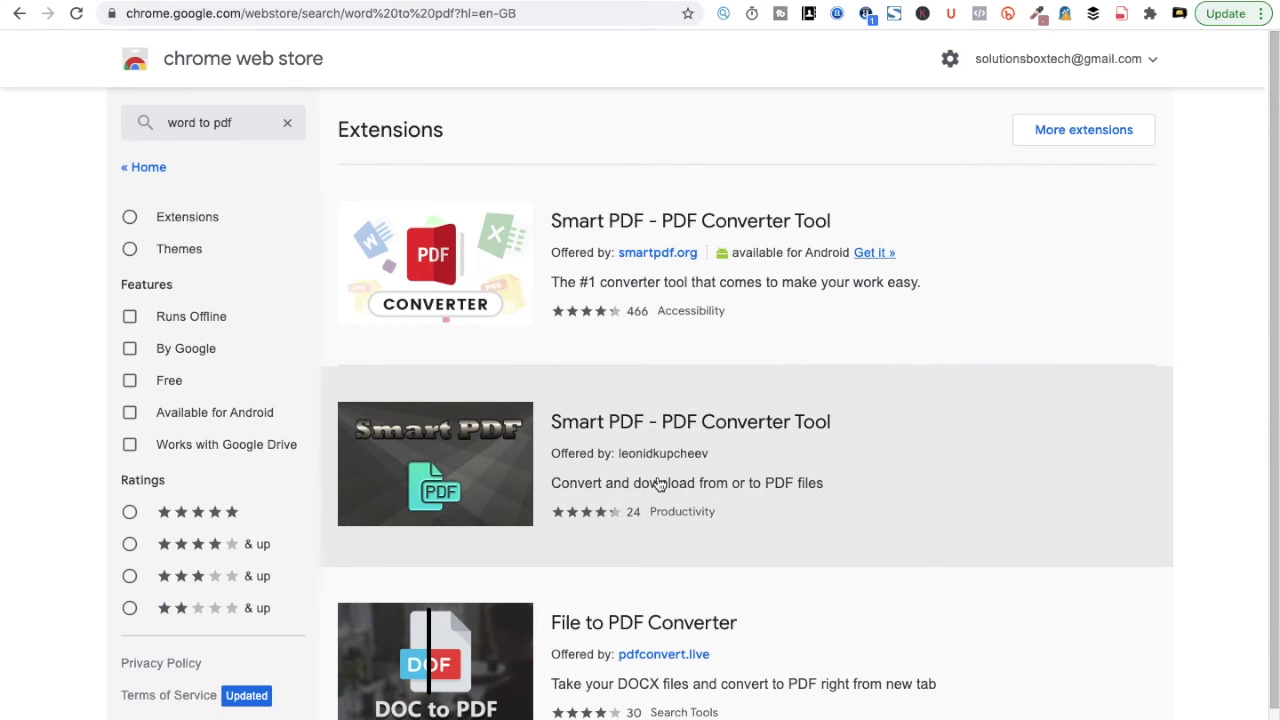
scroll(657, 486, down, 1)
scroll(660, 485, up, 1)
scroll(660, 485, down, 1)
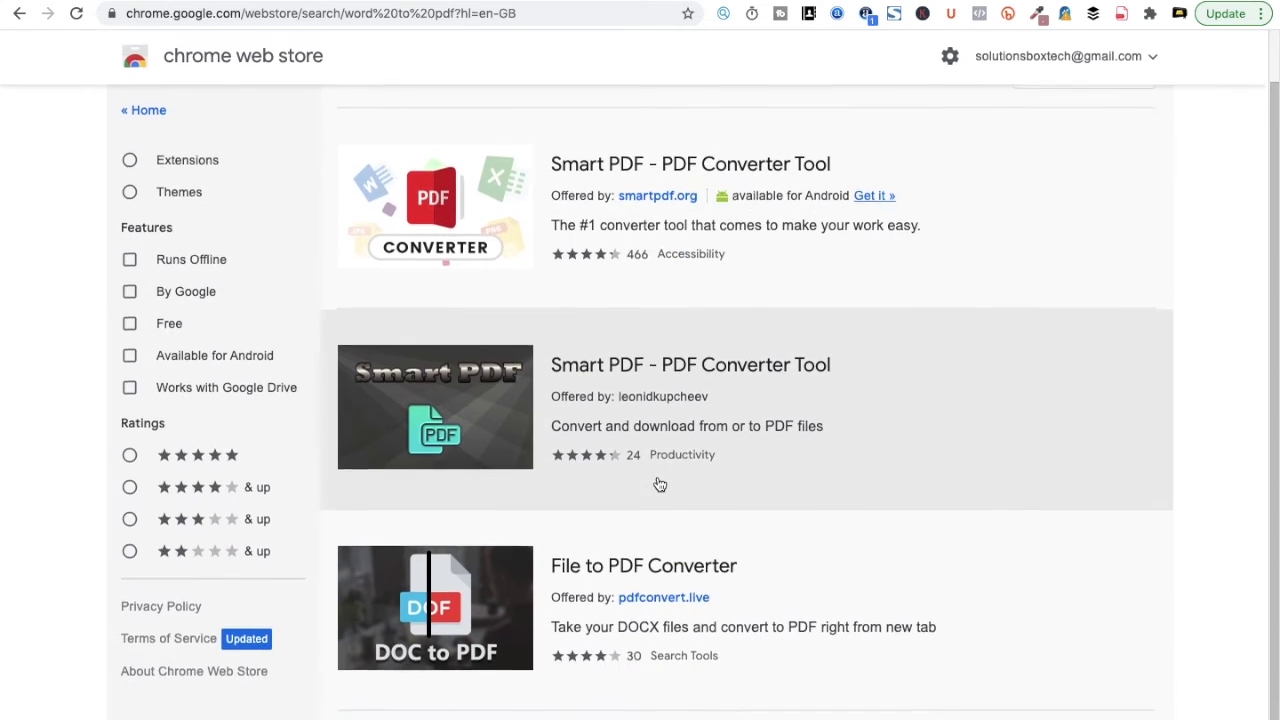
scroll(660, 483, up, 1)
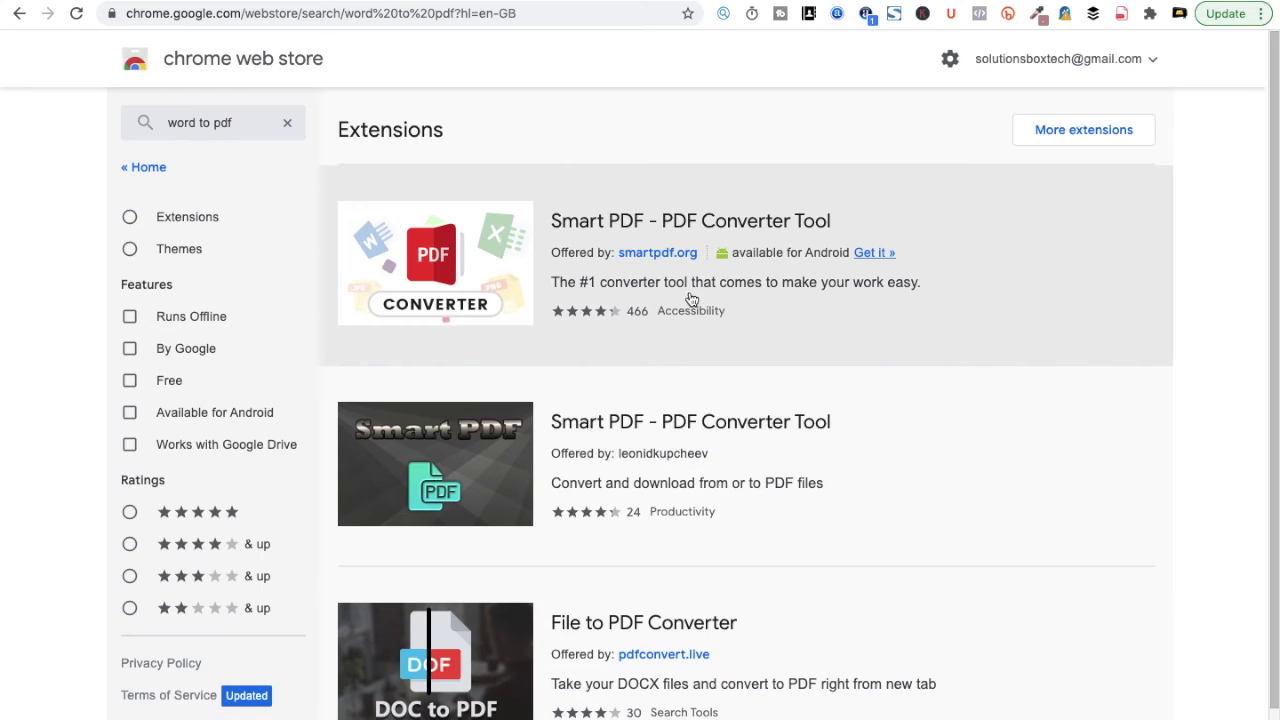
Check the Word To PDF converter, close it, and open the second Smart PDF converter's details.
click(1121, 13)
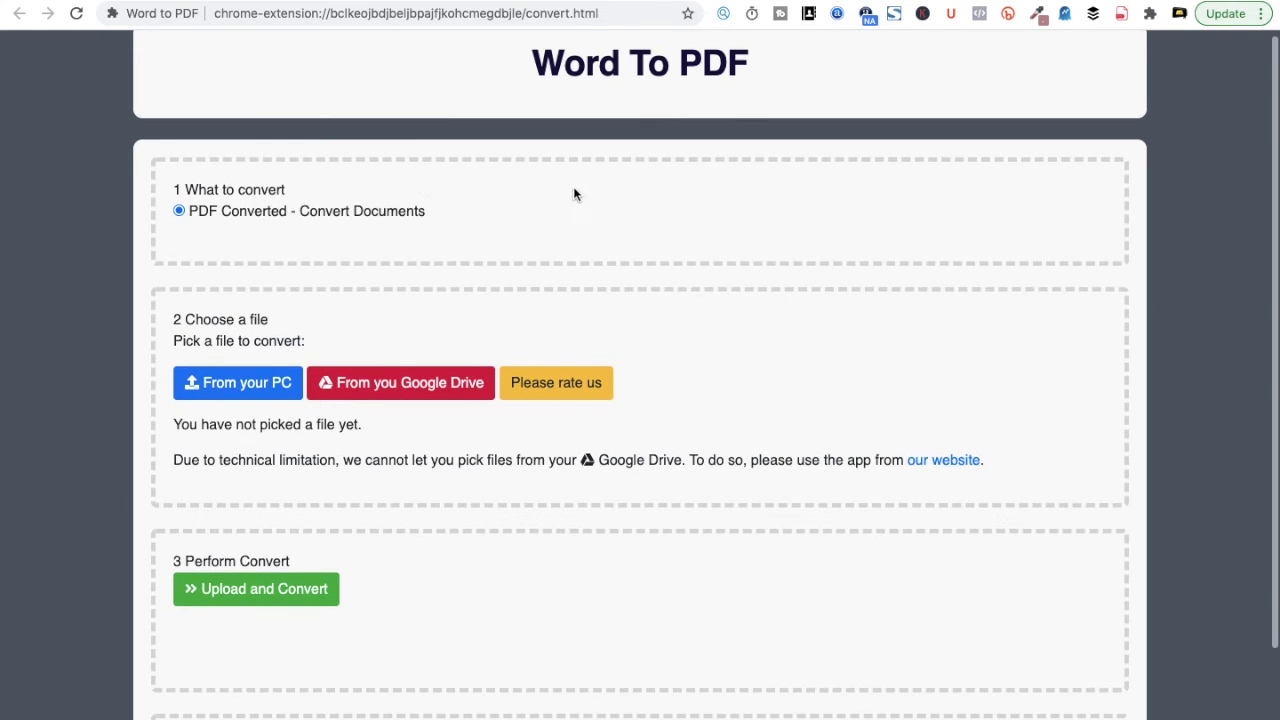
scroll(466, 316, up, 1)
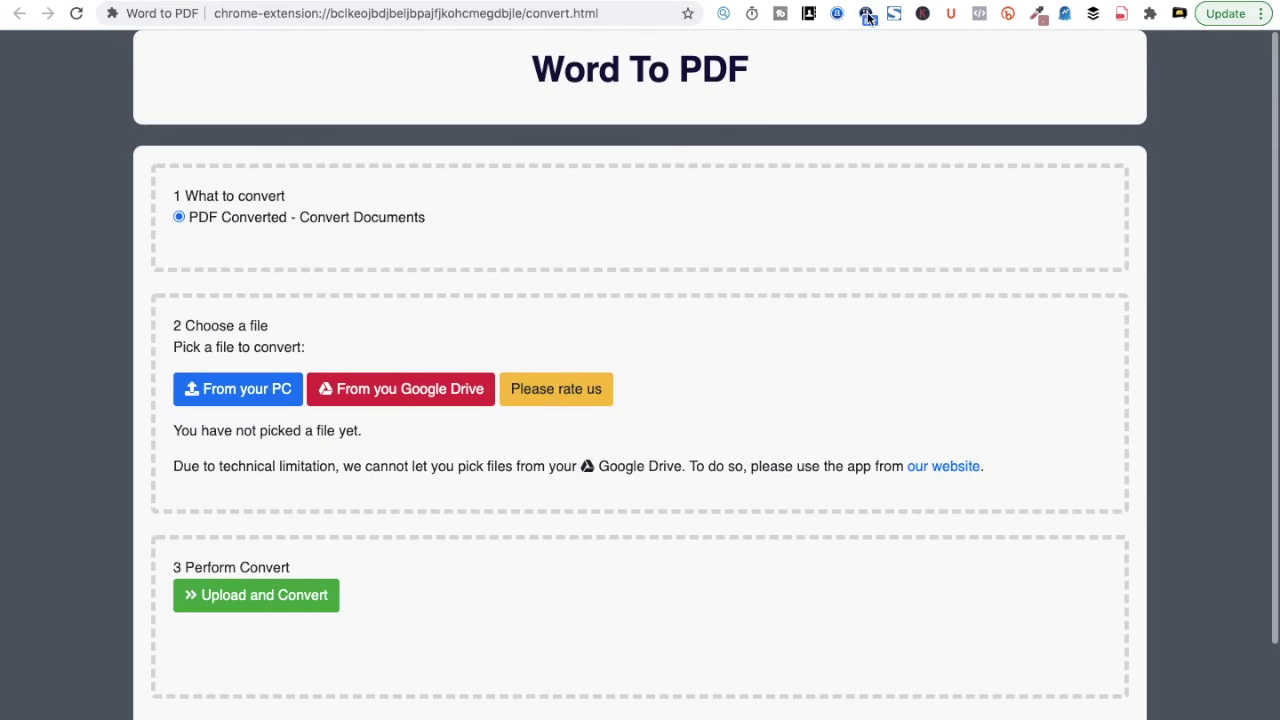
key(ctrl+w)
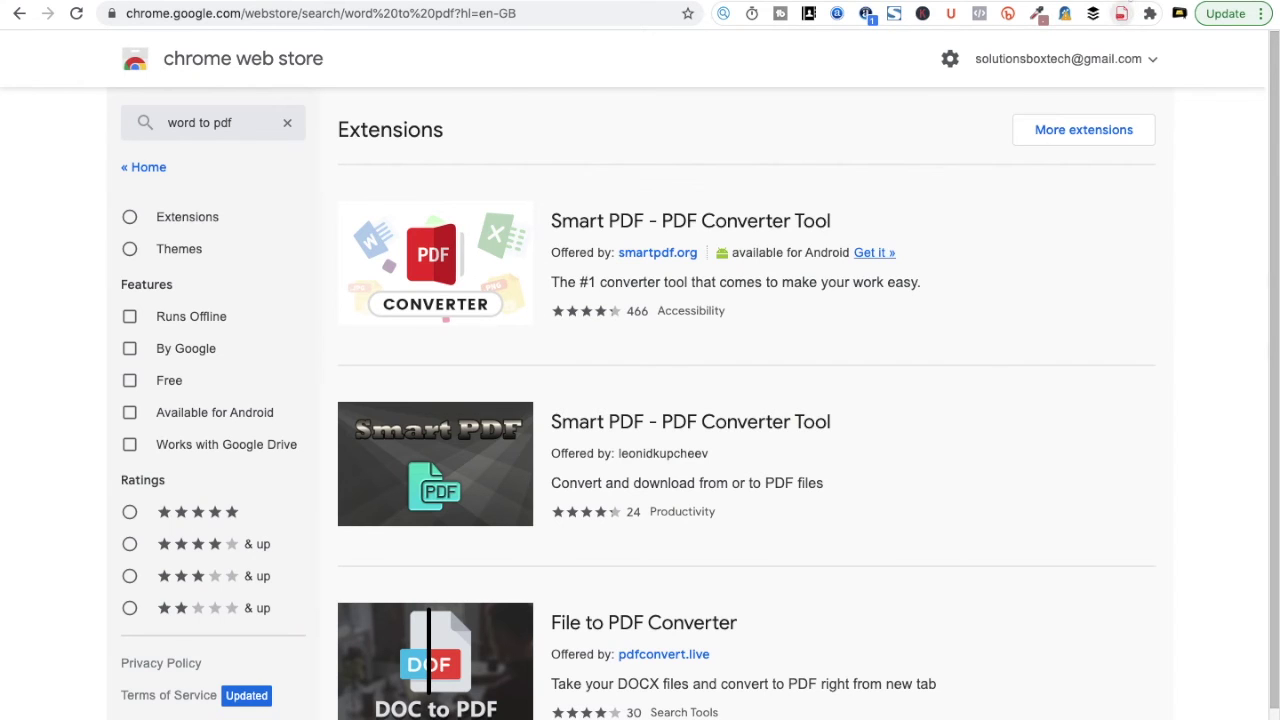
scroll(714, 337, down, 1)
scroll(718, 341, up, 1)
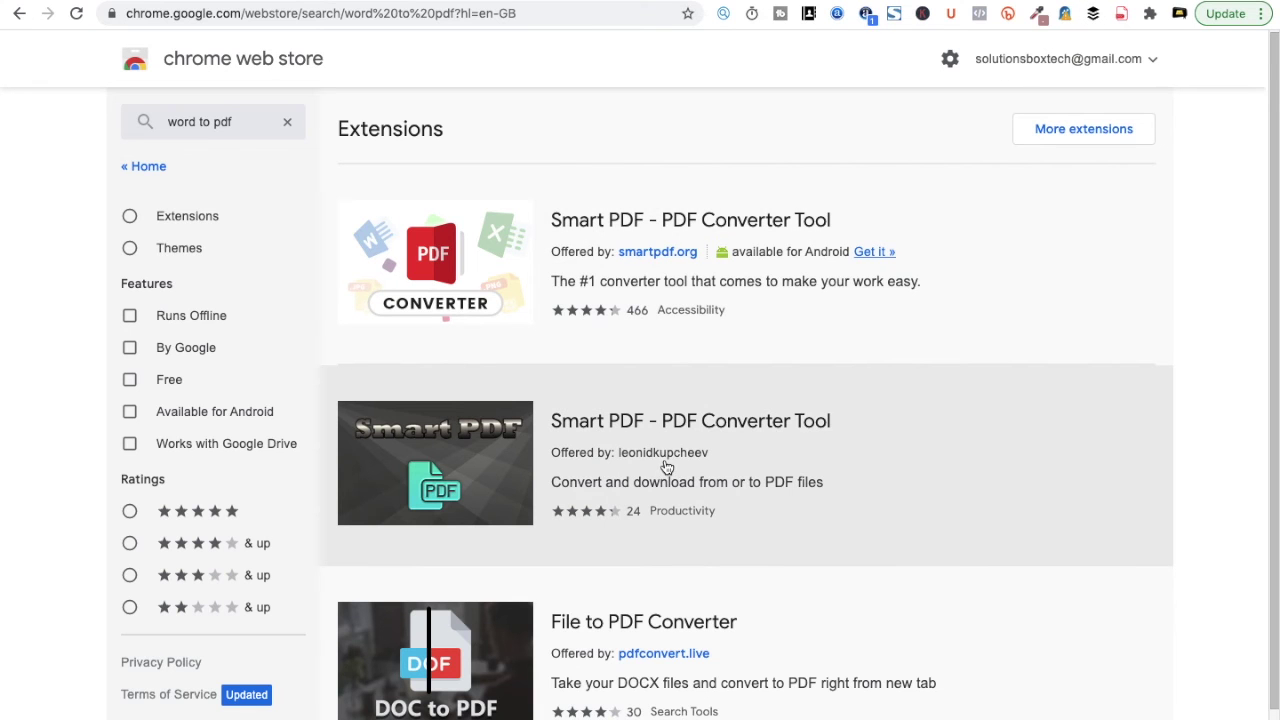
click(678, 456)
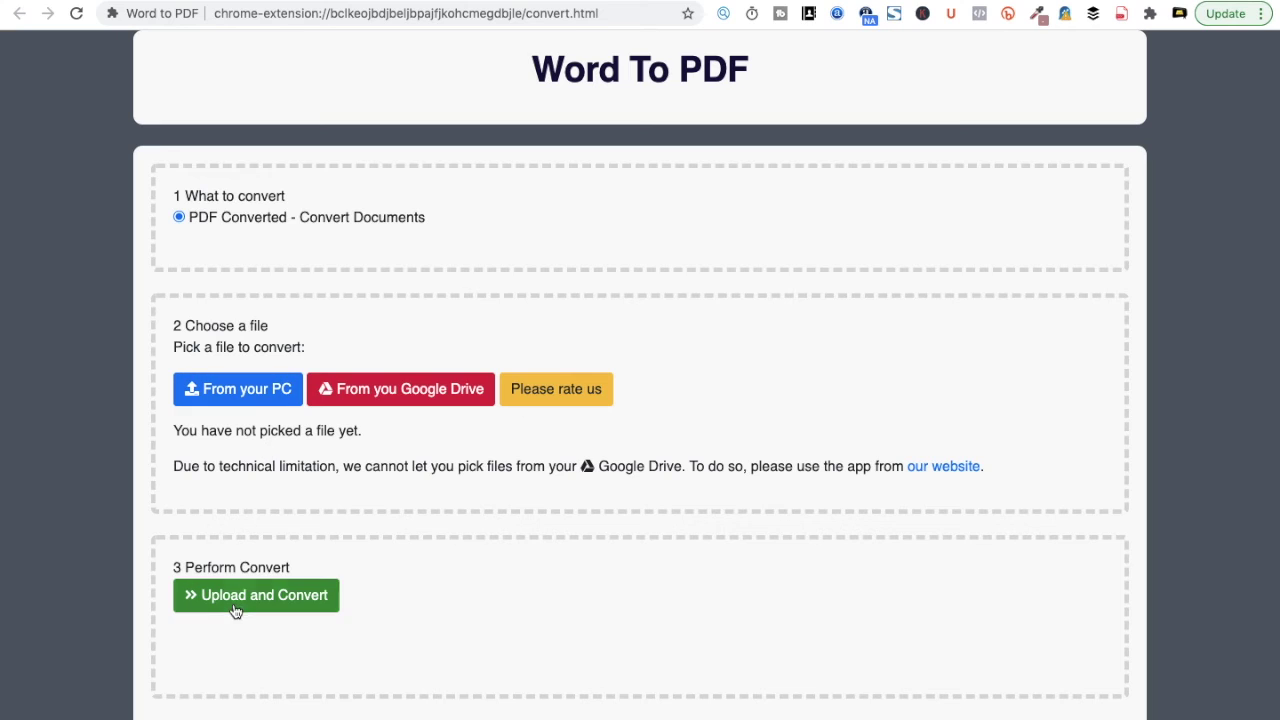
Convert the profile, review the preview, and download smsindiahub-company-profile-converted.pdf (1.13 MB).
click(295, 606)
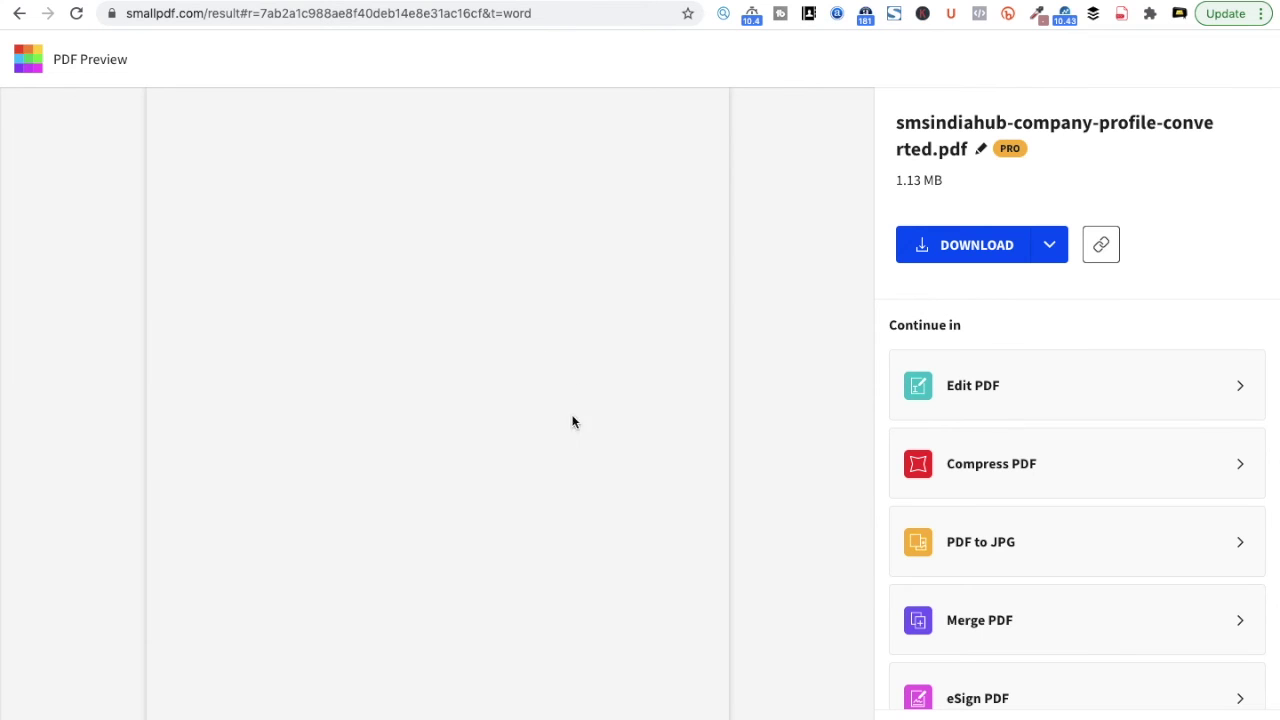
scroll(483, 377, down, 2)
scroll(482, 377, down, 3)
scroll(482, 377, down, 5)
scroll(482, 377, down, 6)
scroll(482, 377, down, 8)
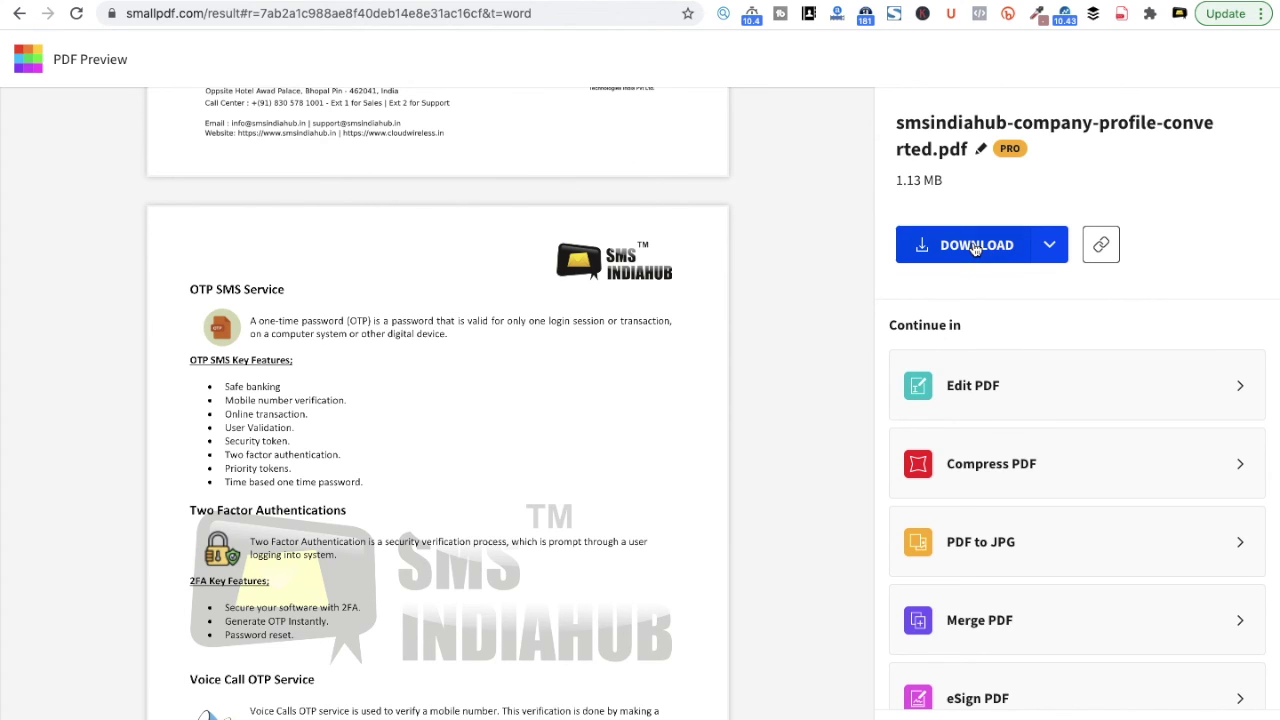
click(975, 248)
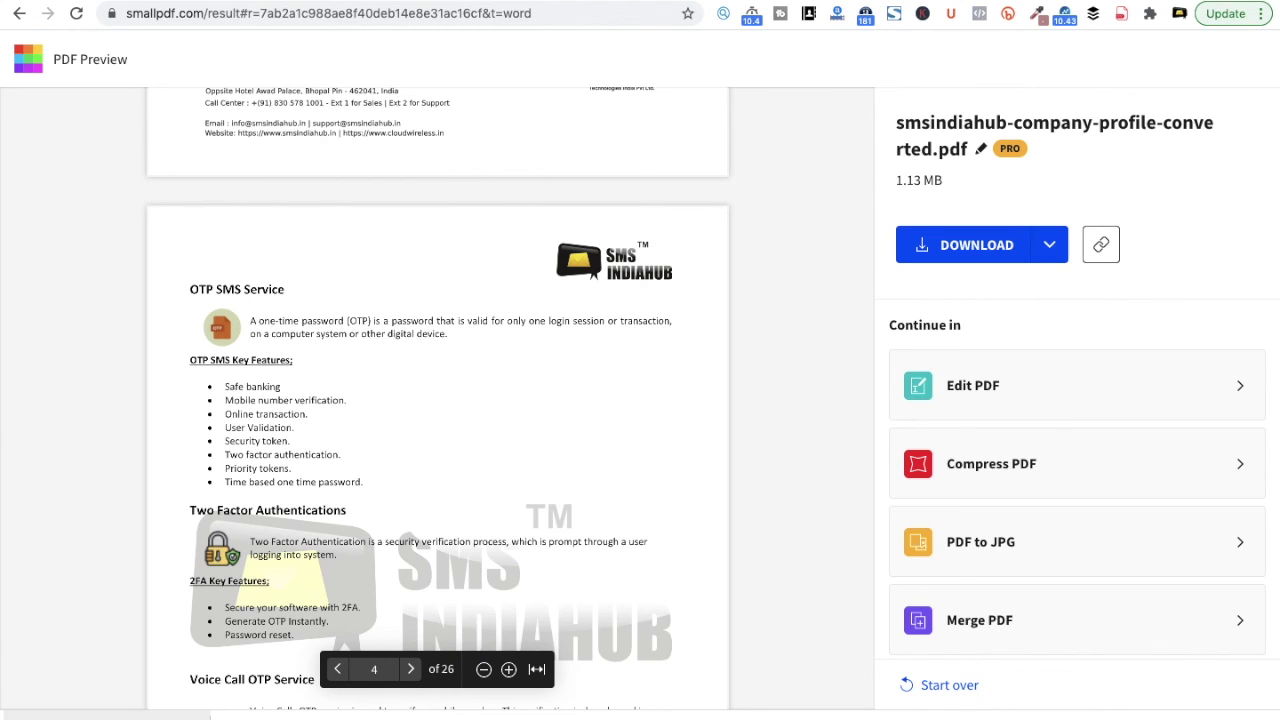
click(105, 716)
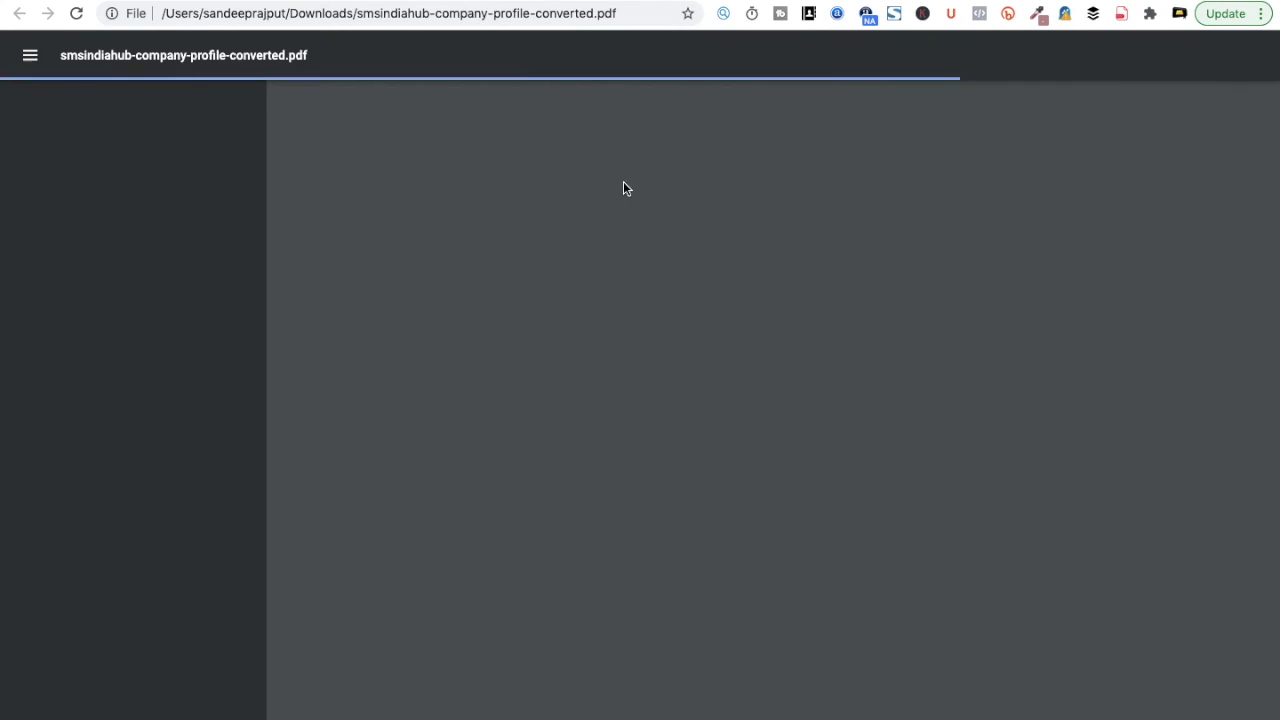
Scroll through the 26-page company profile PDF in Chrome's viewer up to page 15.
scroll(618, 430, down, 3)
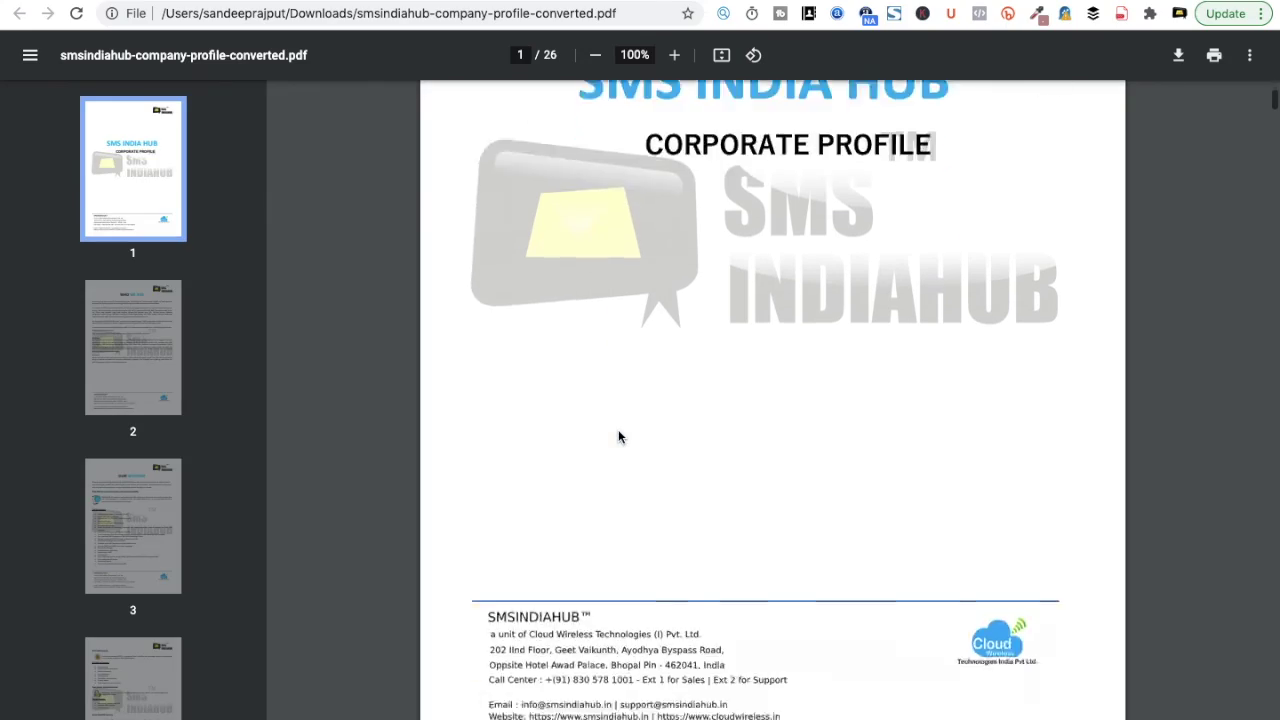
scroll(618, 430, down, 6)
scroll(619, 435, down, 8)
scroll(618, 433, down, 4)
scroll(618, 433, down, 4)
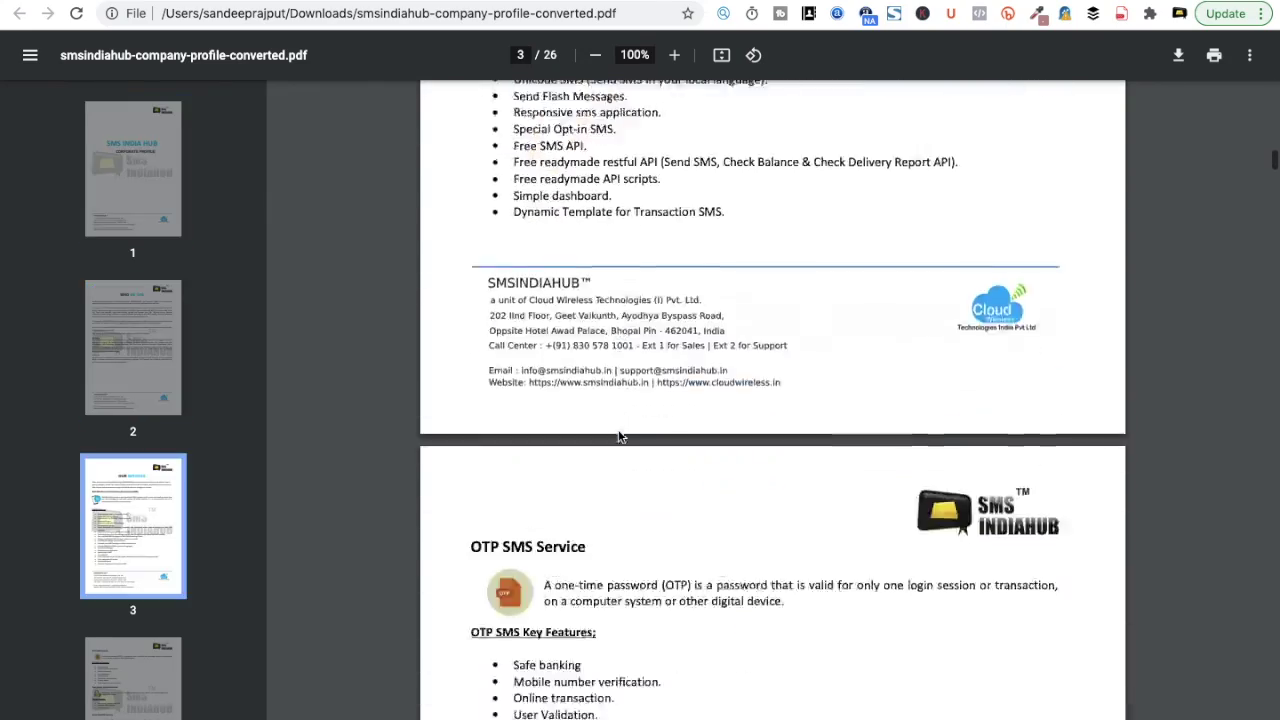
scroll(618, 433, down, 8)
scroll(618, 433, down, 3)
scroll(618, 433, down, 9)
scroll(618, 433, down, 2)
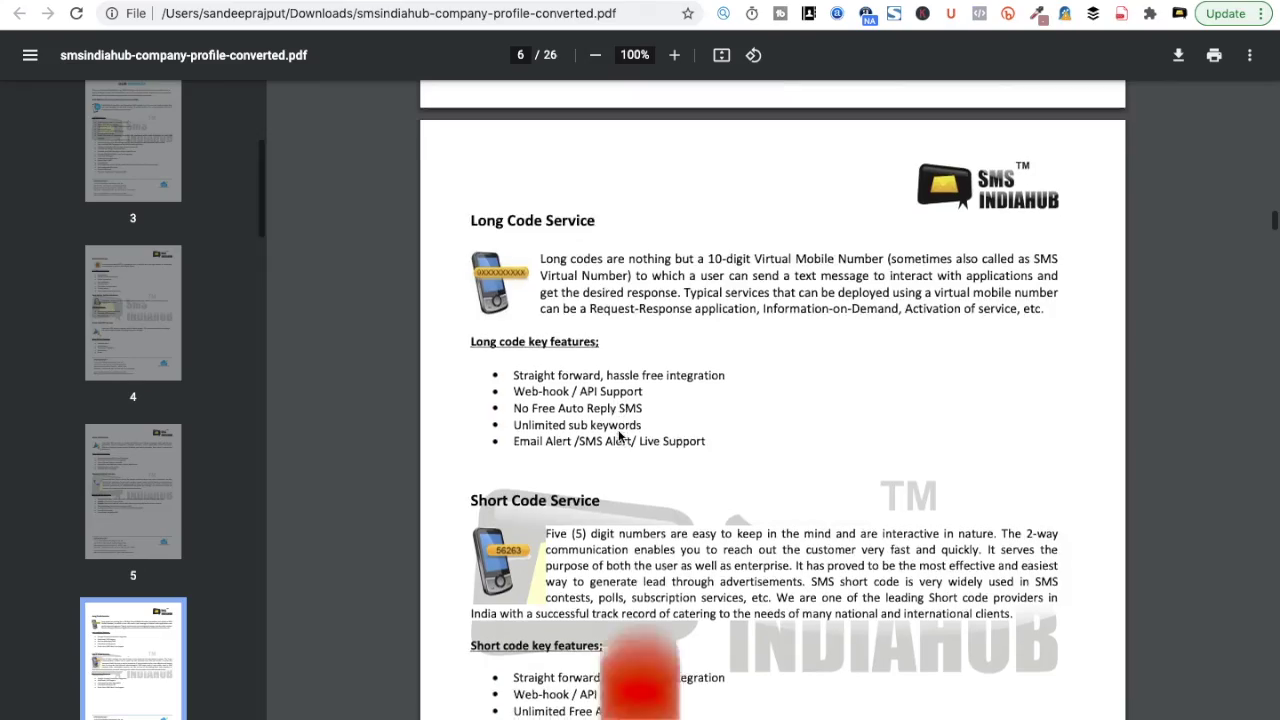
scroll(618, 433, down, 8)
scroll(618, 433, down, 3)
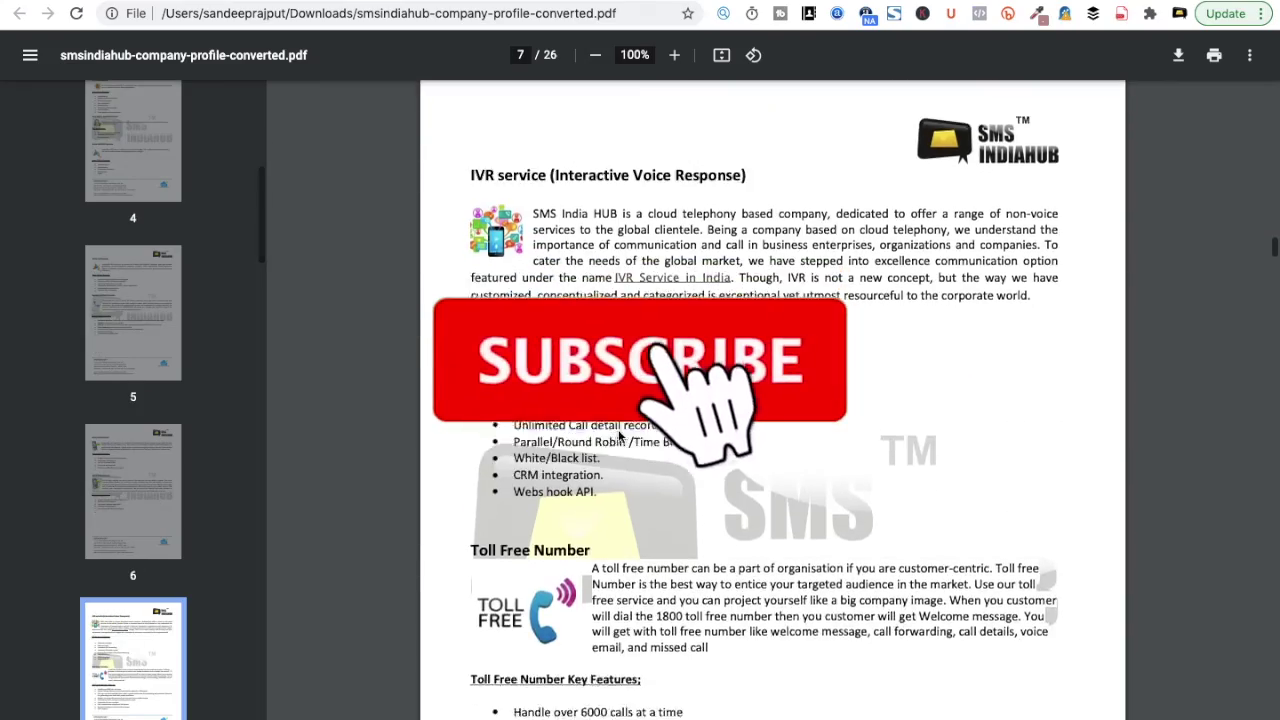
scroll(618, 434, down, 1)
scroll(618, 434, down, 8)
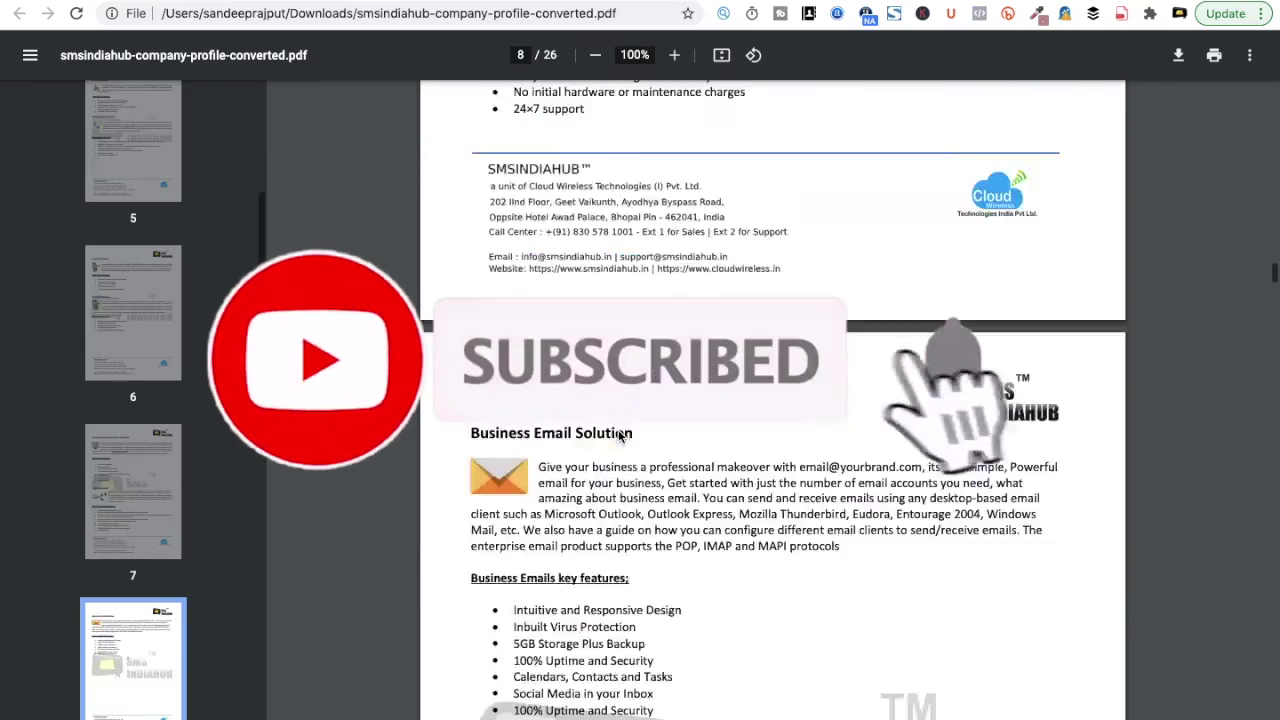
scroll(618, 434, down, 8)
scroll(618, 435, down, 5)
scroll(618, 435, down, 12)
scroll(618, 435, down, 8)
scroll(618, 435, down, 8)
scroll(618, 435, down, 8)
scroll(618, 435, down, 10)
scroll(618, 435, down, 4)
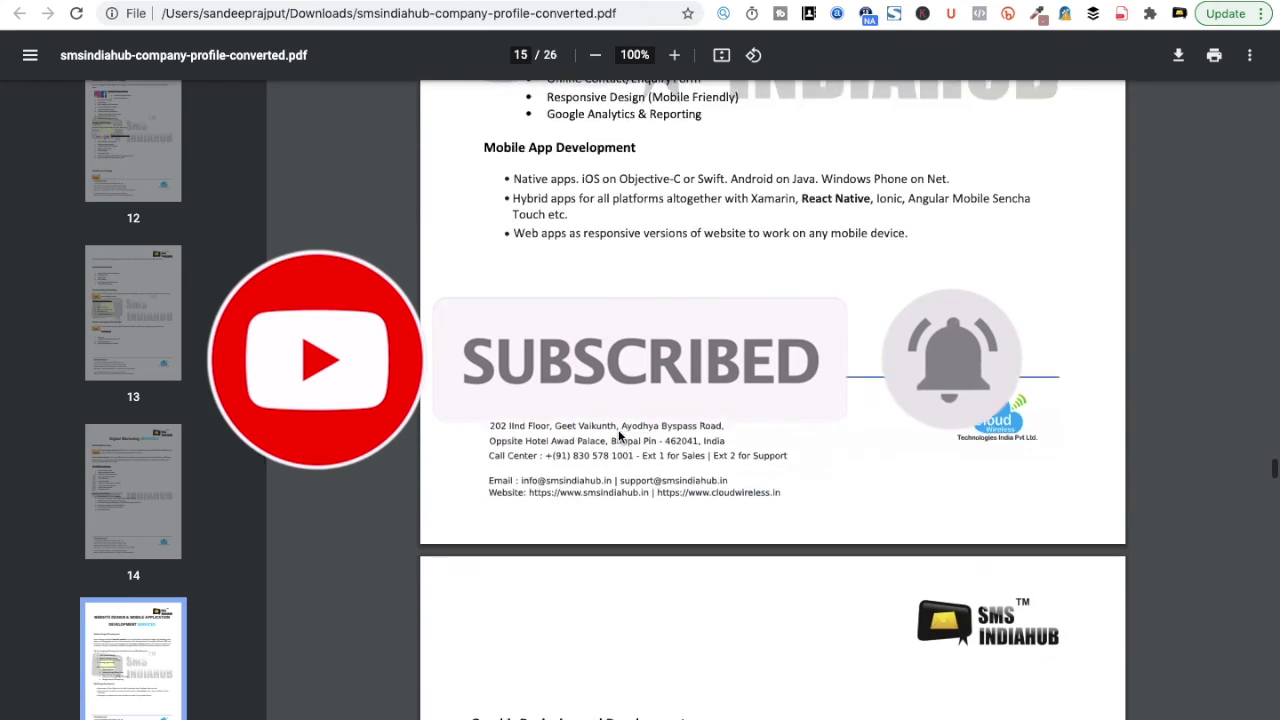
scroll(618, 435, down, 1)
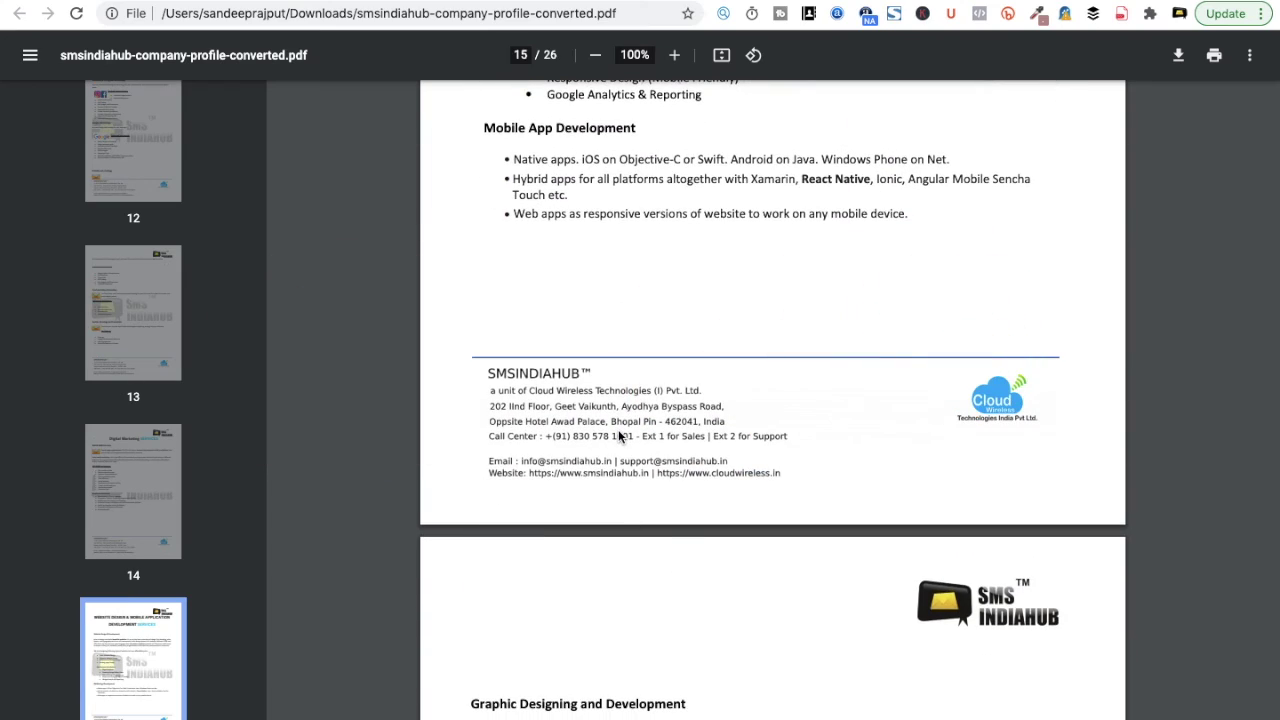